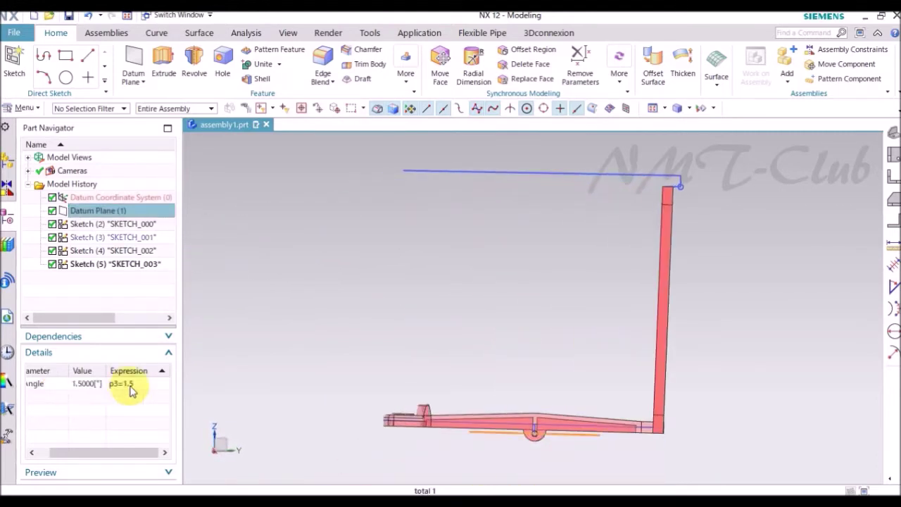
Step: Try the datum plane angle at -6, restore it to 1.5, and hide pedal_v
click(137, 386)
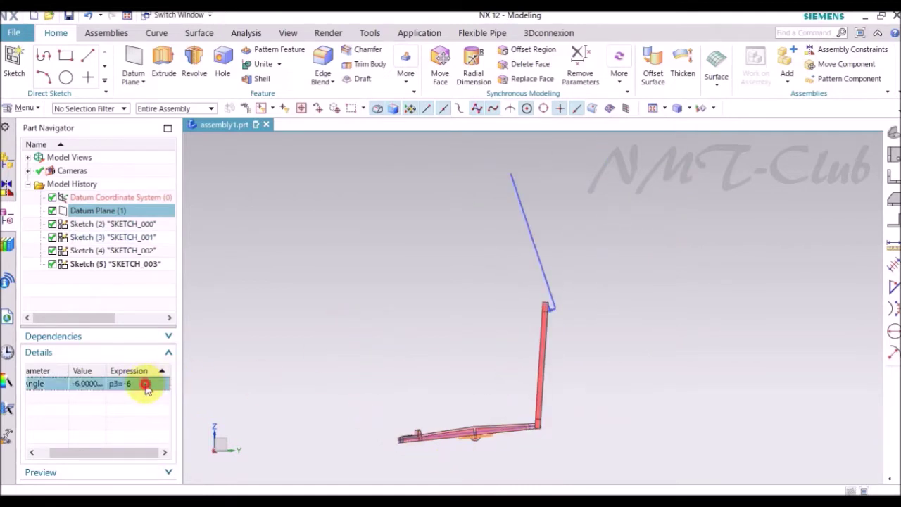
key(Return)
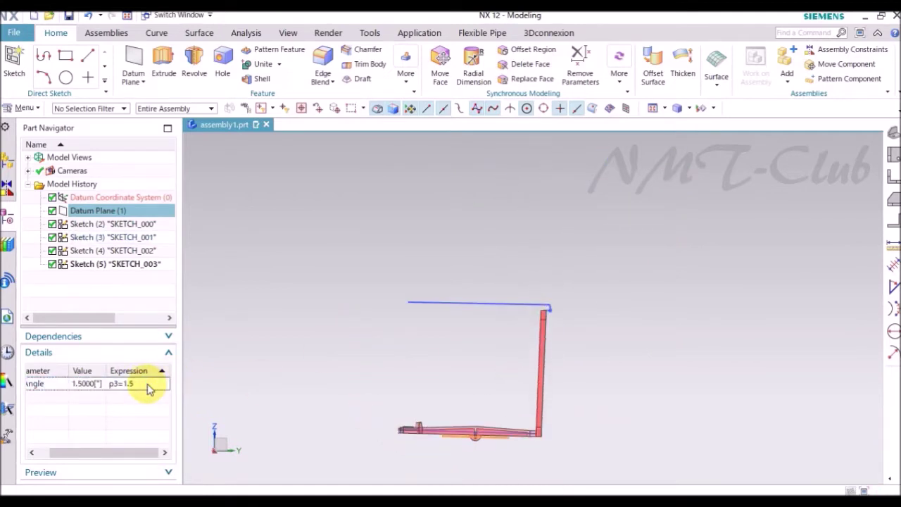
text(-6)
key(Return)
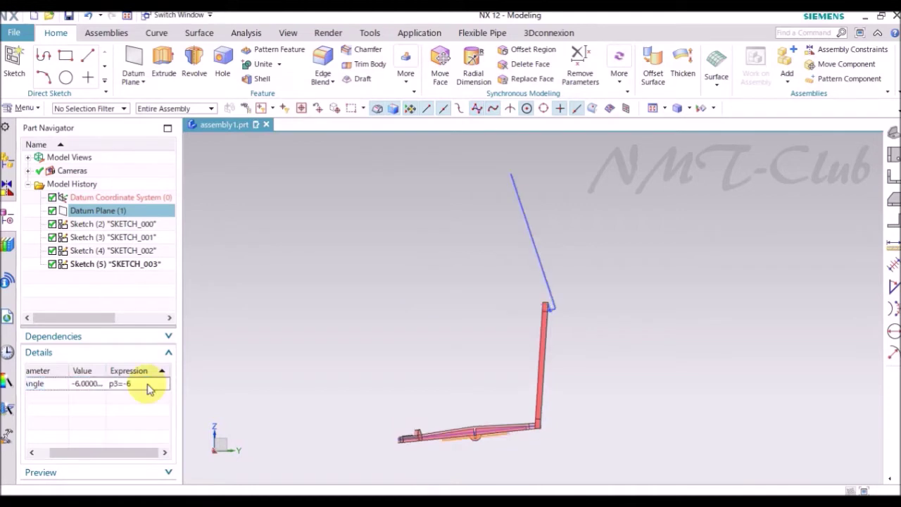
text(1.5)
key(Return)
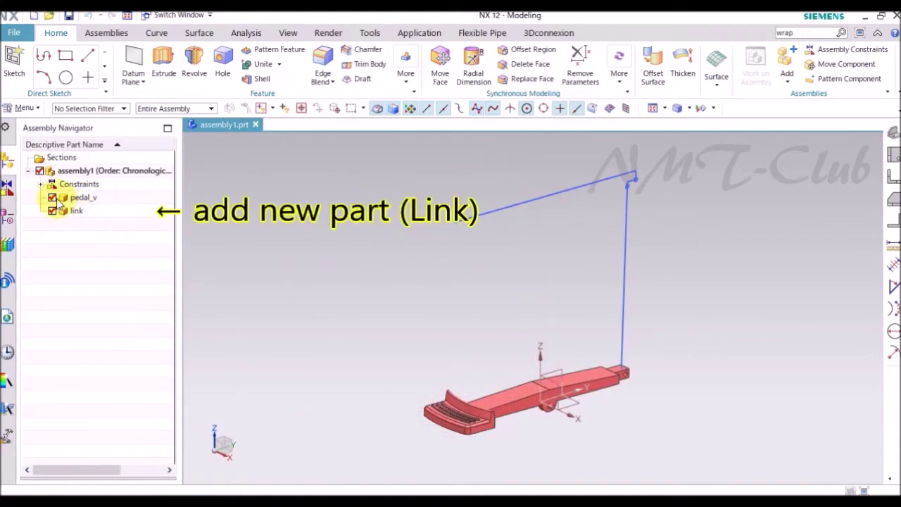
click(52, 198)
Step: Move the link component about 61 mm along YC with Move Component
click(77, 212)
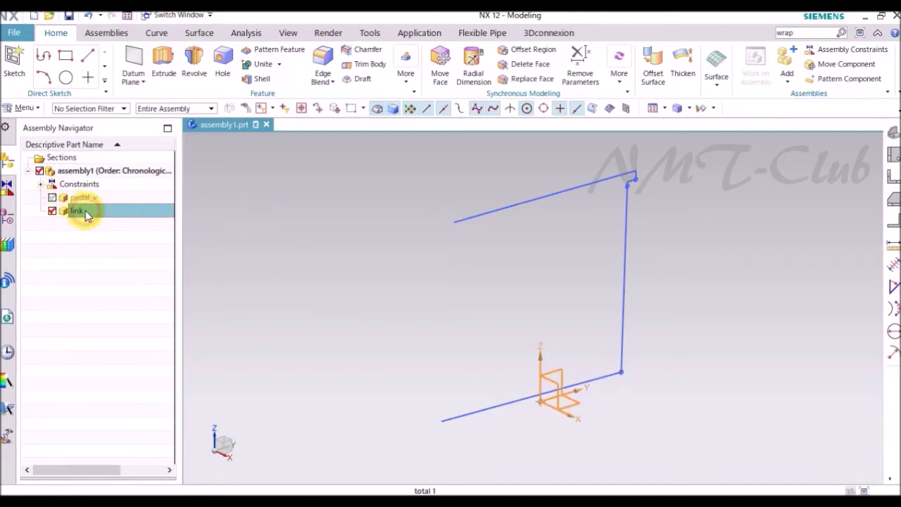
right_click(86, 214)
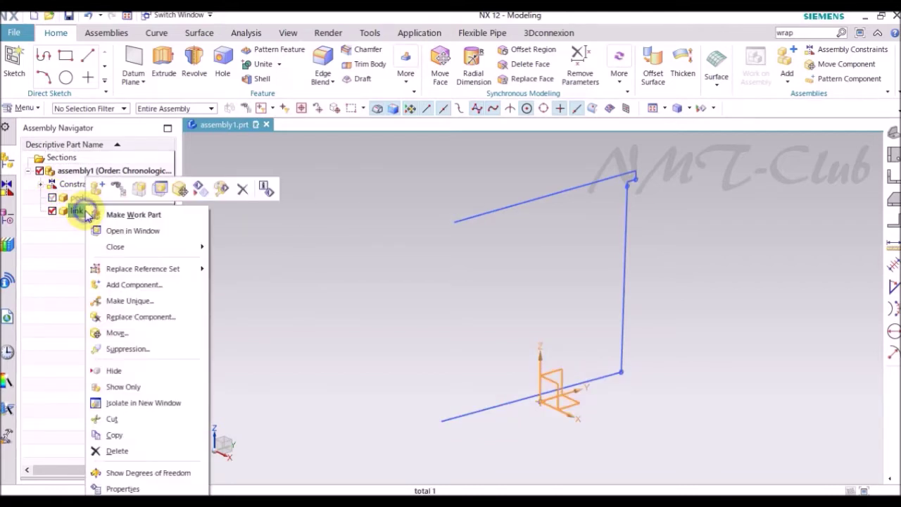
click(180, 190)
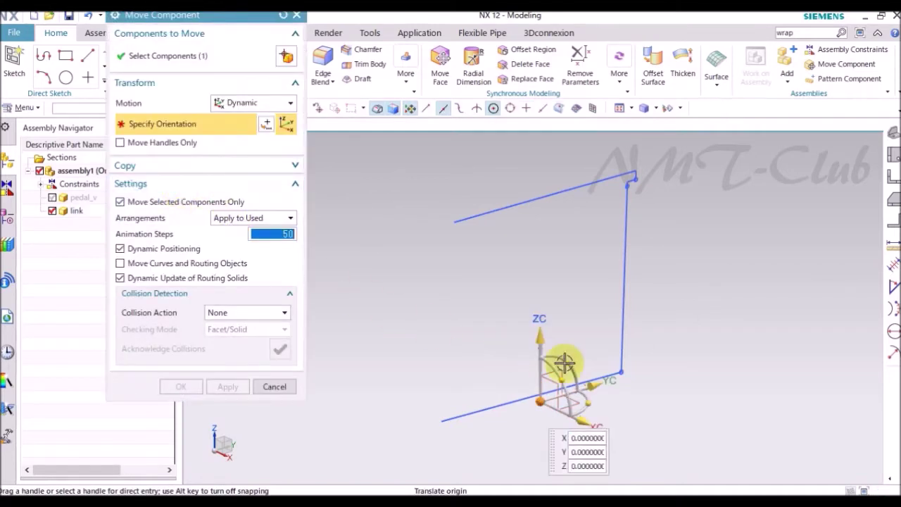
drag(595, 387, 693, 343)
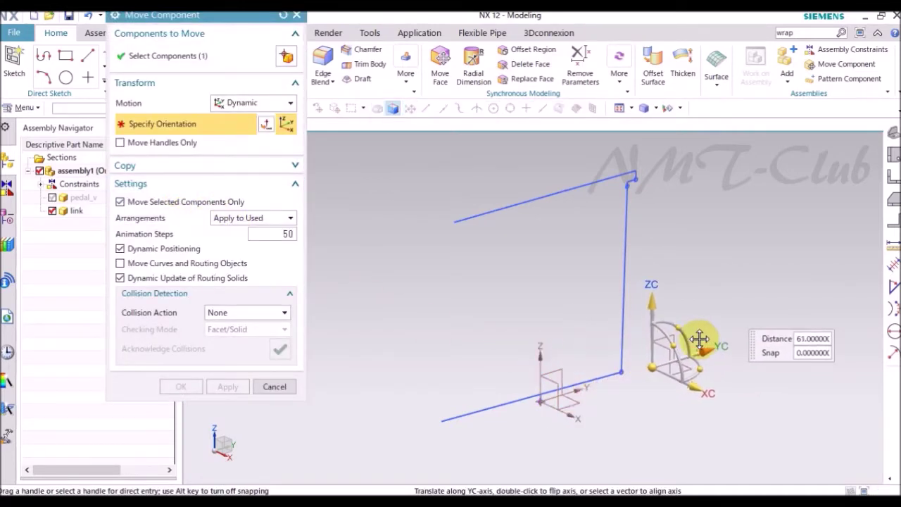
click(245, 386)
click(182, 387)
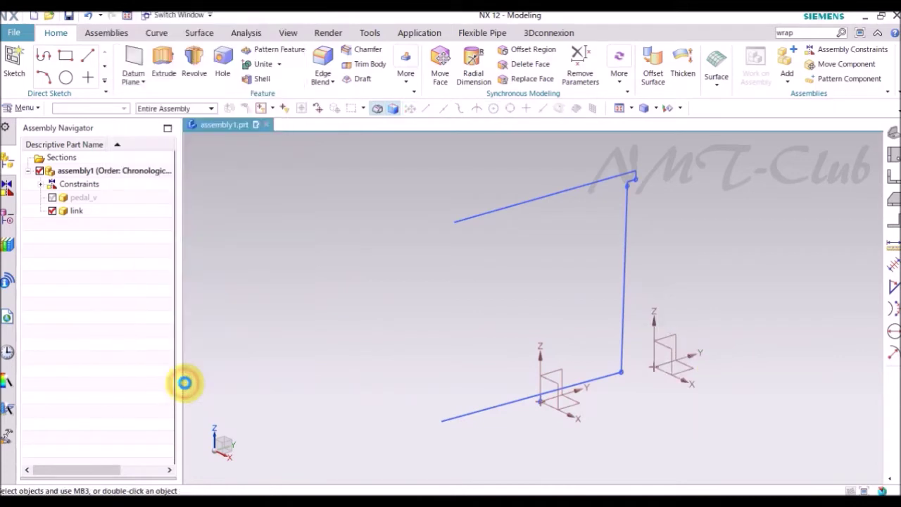
click(104, 35)
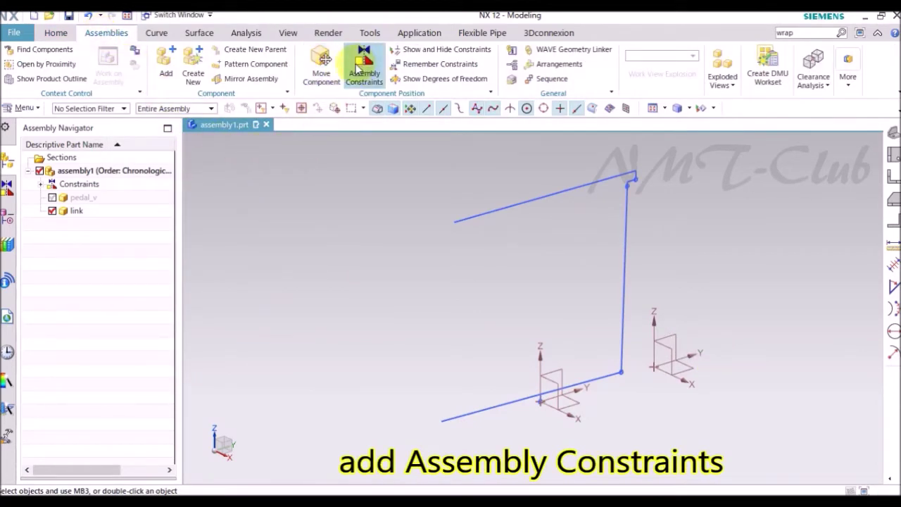
Step: Touch the link's YZ plane to the sketch plane
click(357, 65)
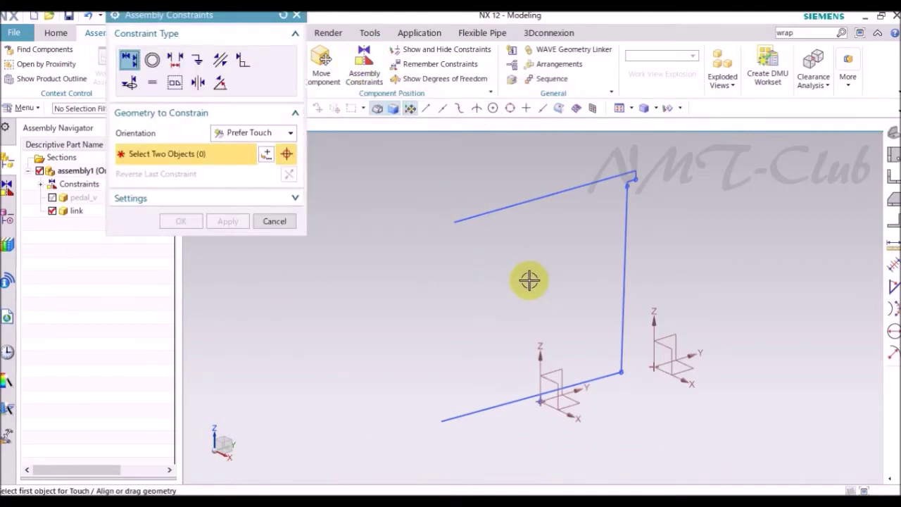
click(680, 336)
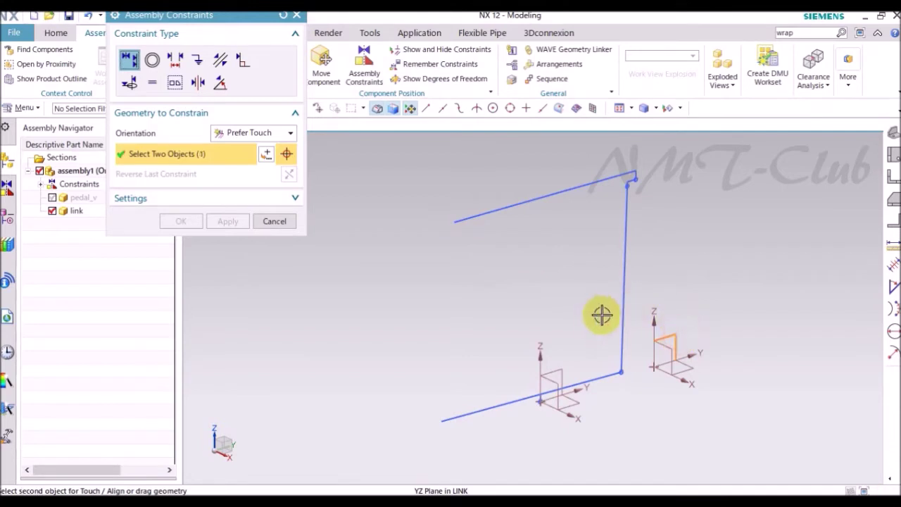
click(561, 365)
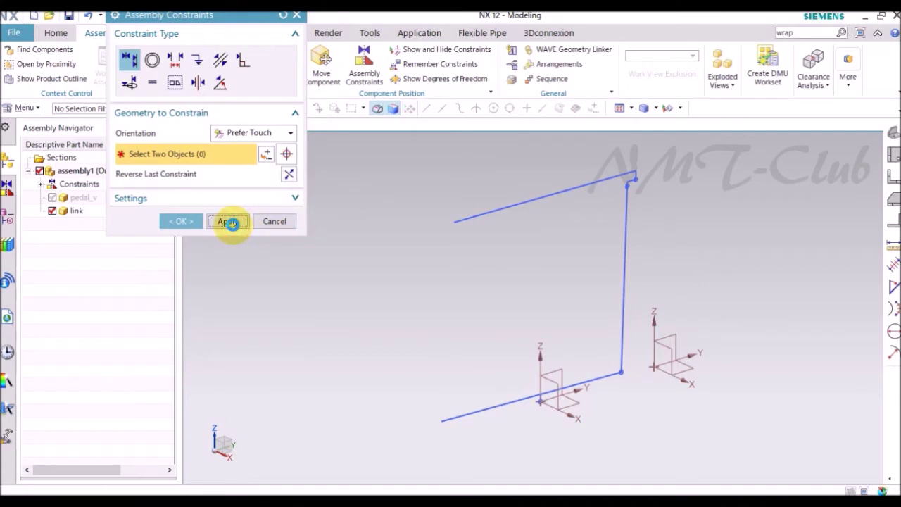
click(232, 224)
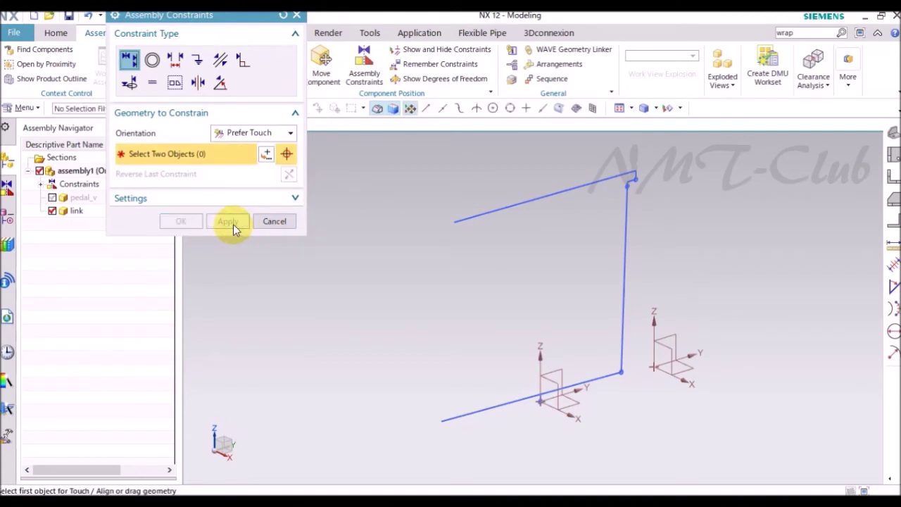
Step: Align the link's Z axis onto the sketch line
click(655, 317)
click(625, 289)
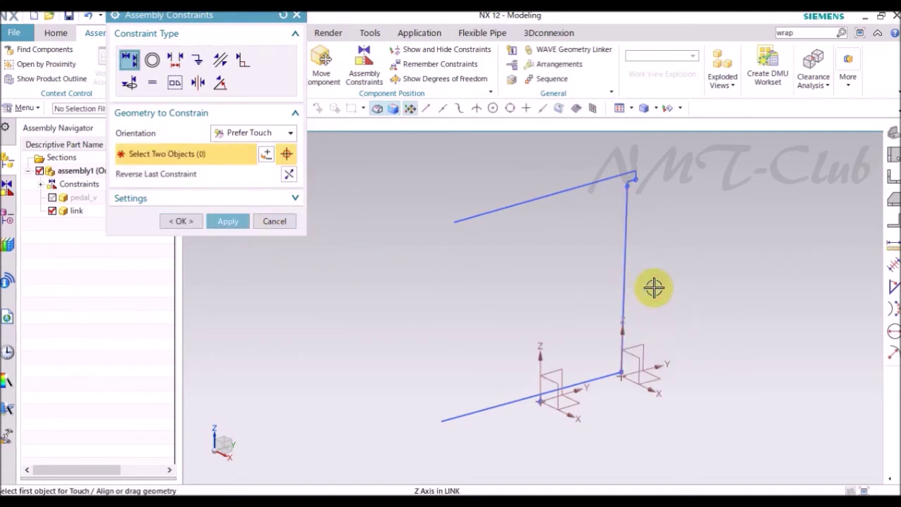
click(235, 224)
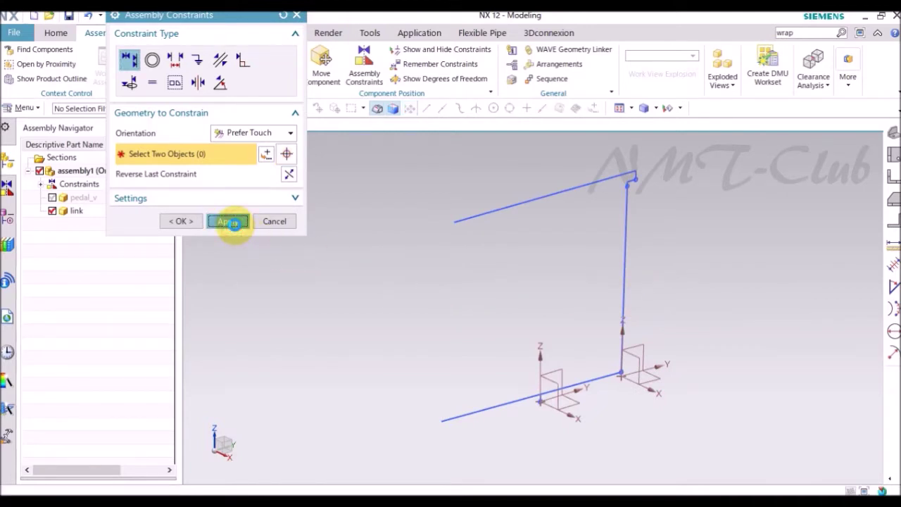
Step: Touch the link's origin onto a sketch line and close the constraints dialog
scroll(618, 388, up, 2)
scroll(619, 387, up, 2)
scroll(623, 373, up, 2)
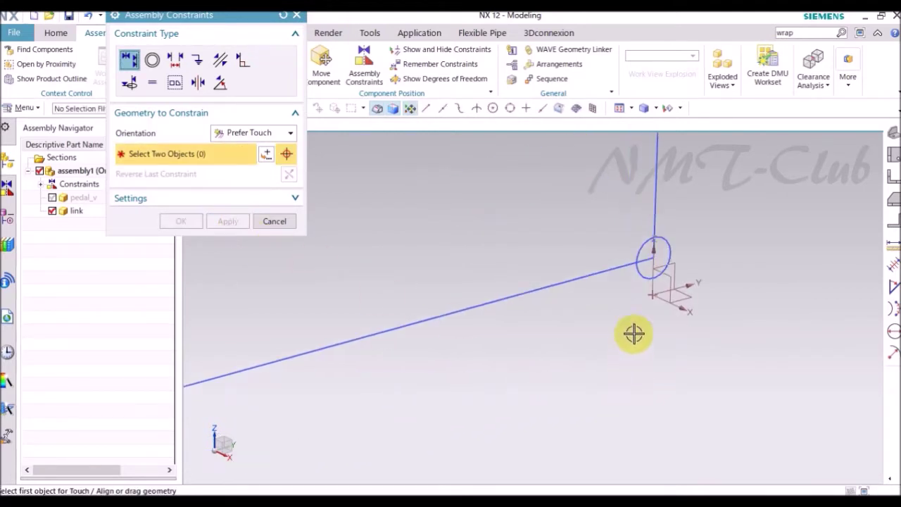
click(646, 295)
click(557, 284)
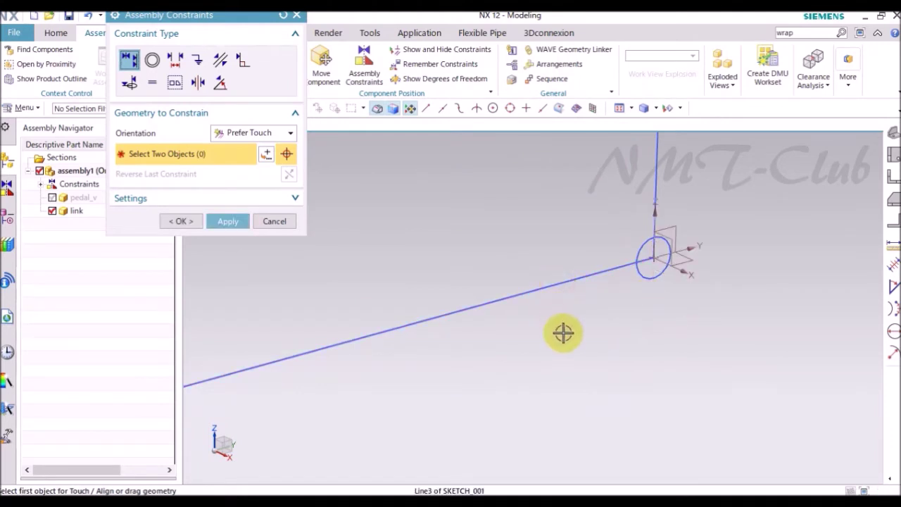
click(228, 223)
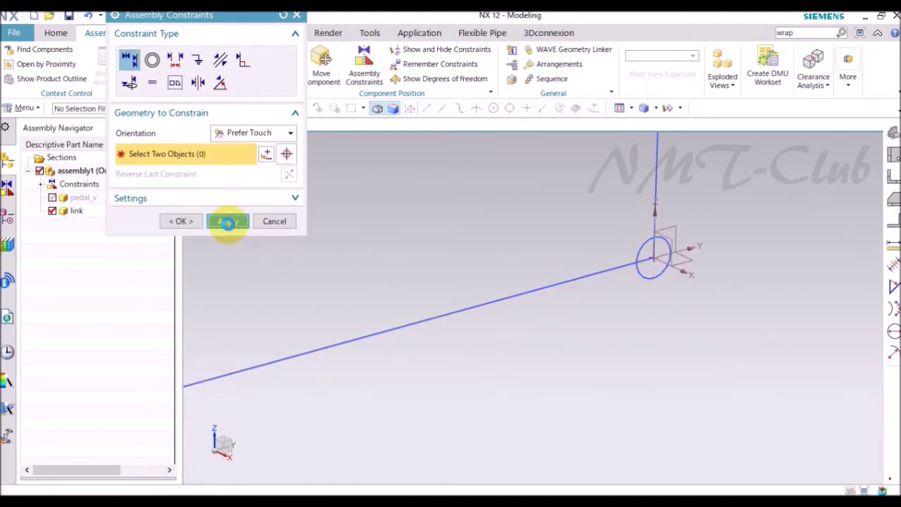
click(273, 219)
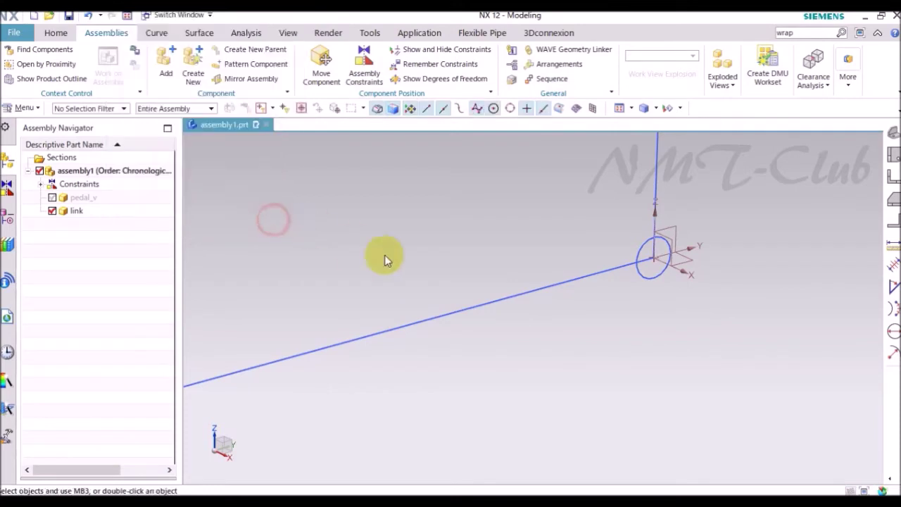
scroll(576, 305, down, 2)
scroll(571, 317, down, 1)
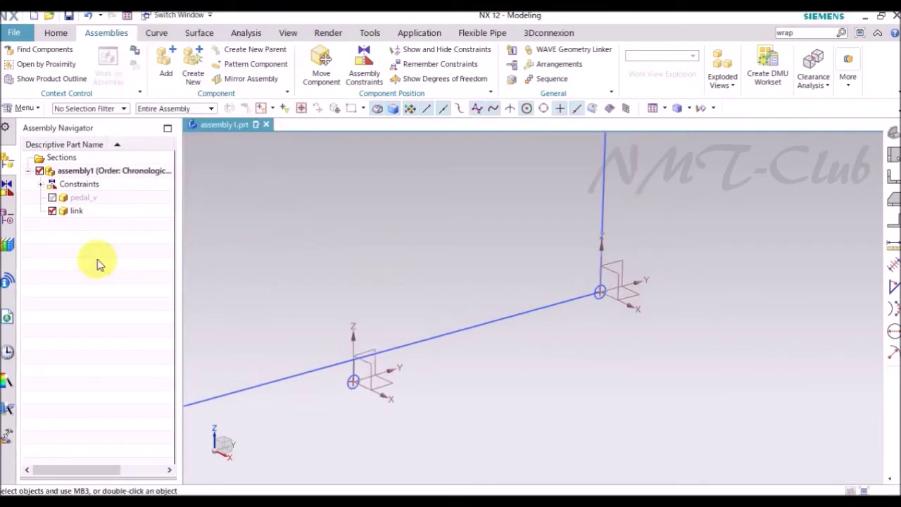
Step: Change the datum plane angle to -6 and back to 1.5, updating the link
click(8, 222)
click(92, 211)
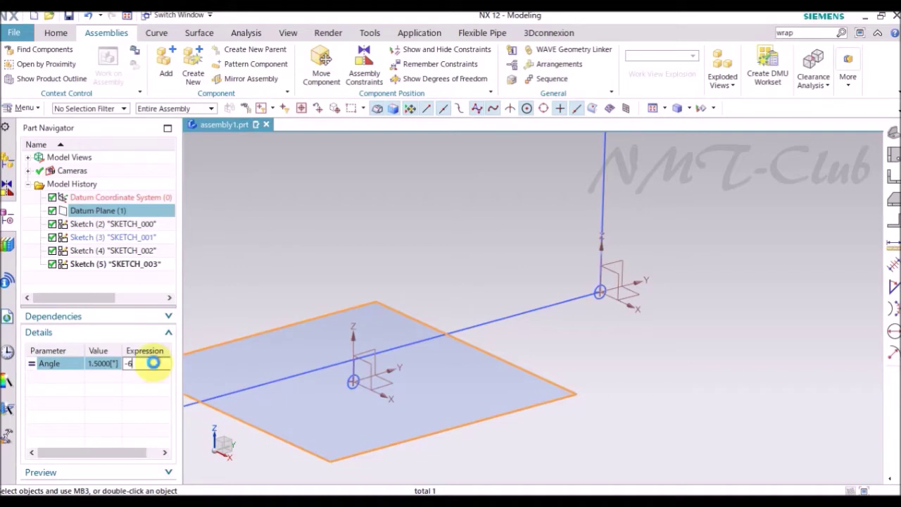
key(Return)
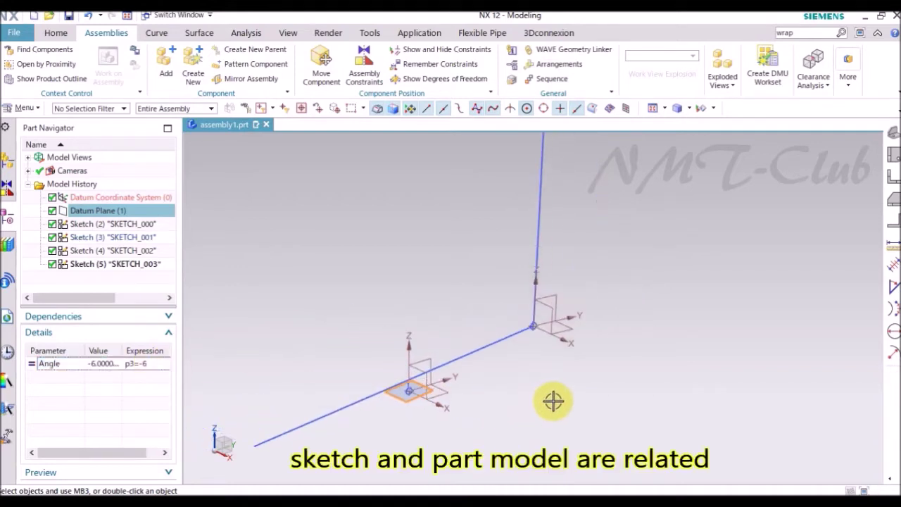
scroll(553, 400, up, 2)
text(1.5)
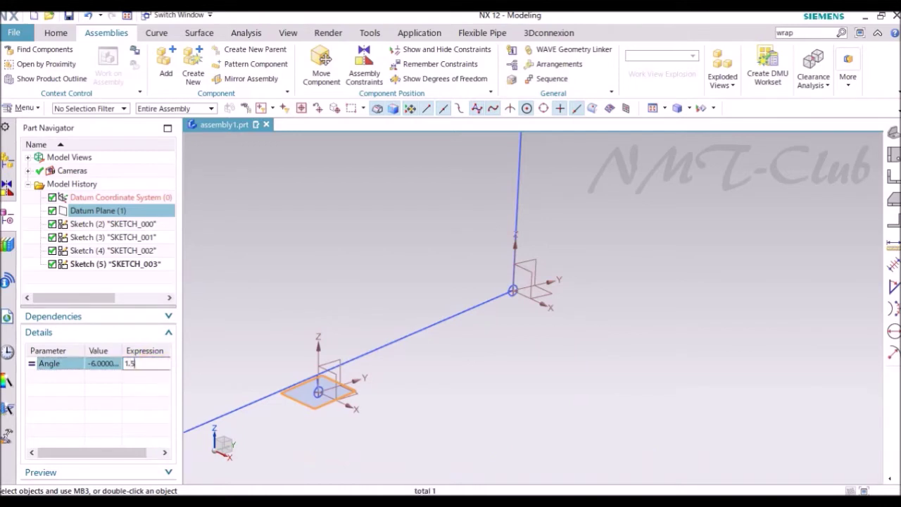
key(Return)
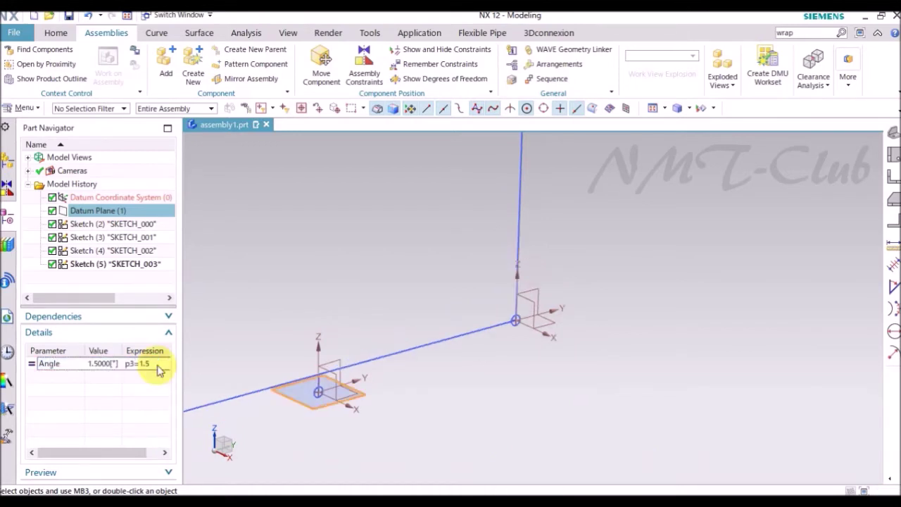
scroll(551, 414, down, 4)
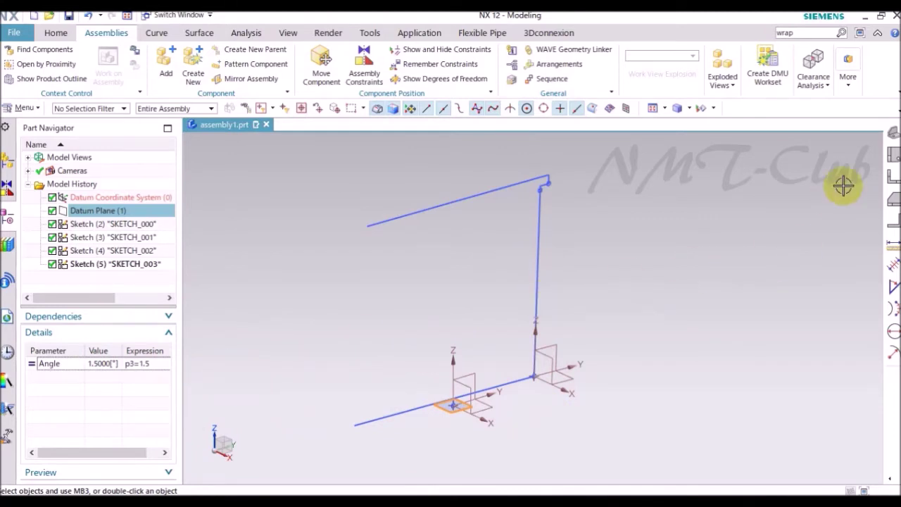
Step: Hide the datum plane and select link in the Assembly Navigator
shift+middle_drag(892, 134, 806, 164)
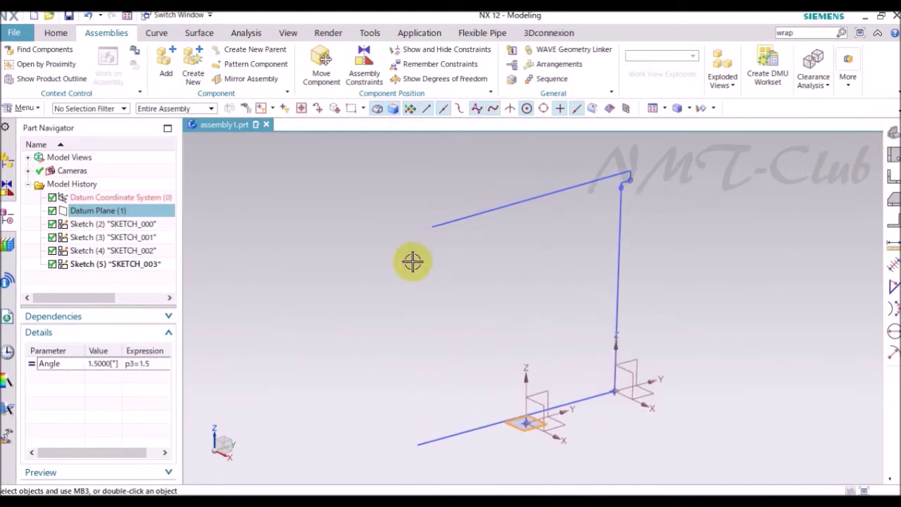
key(ctrl+b)
click(6, 160)
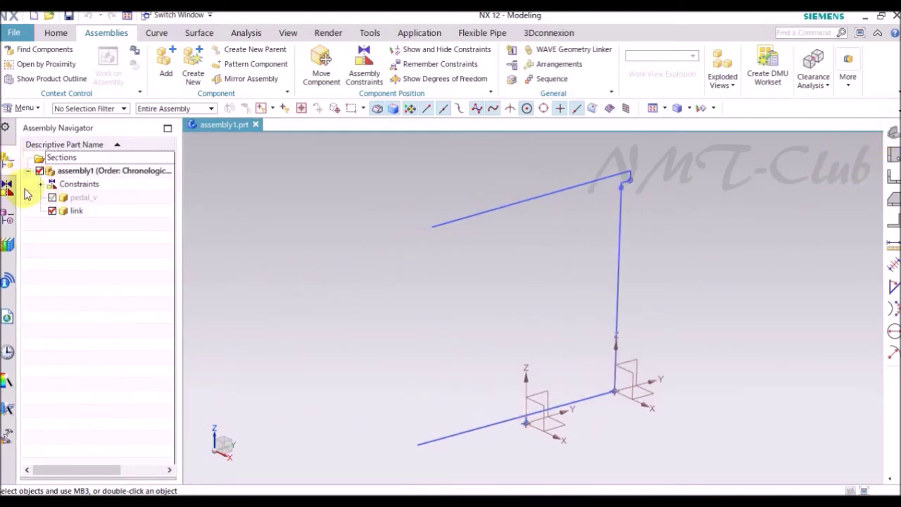
click(74, 212)
Step: Make link the work part and sketch a rectangle about 14 wide by 83 tall
double_click(96, 211)
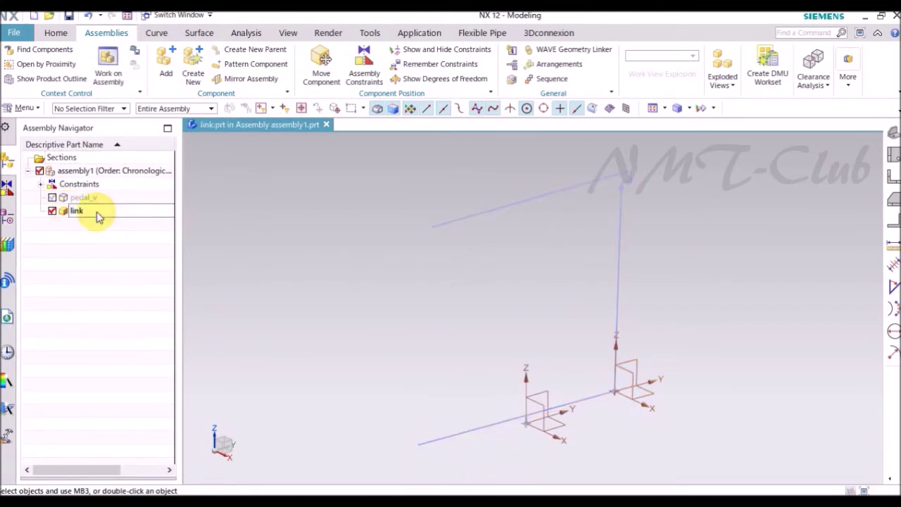
click(56, 33)
click(161, 71)
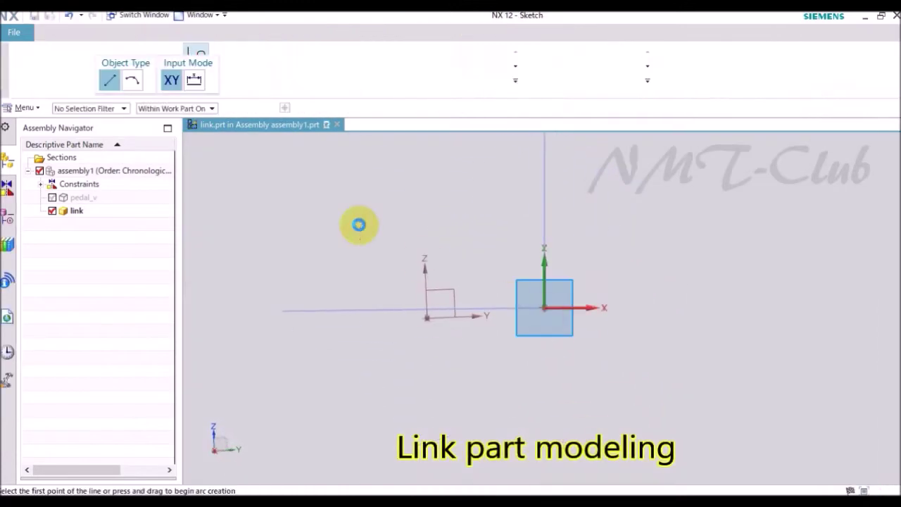
click(213, 45)
click(231, 60)
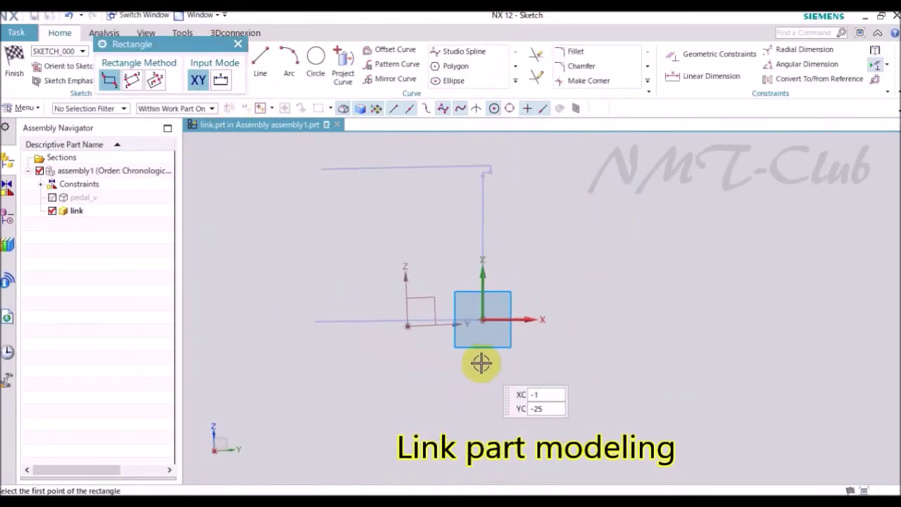
click(453, 205)
click(485, 378)
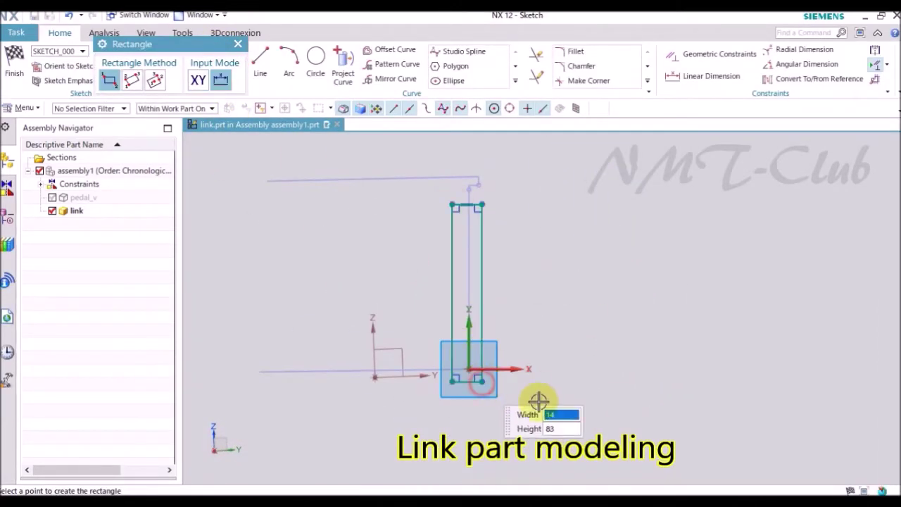
scroll(439, 356, up, 3)
scroll(425, 361, up, 2)
key(Escape)
scroll(391, 329, up, 2)
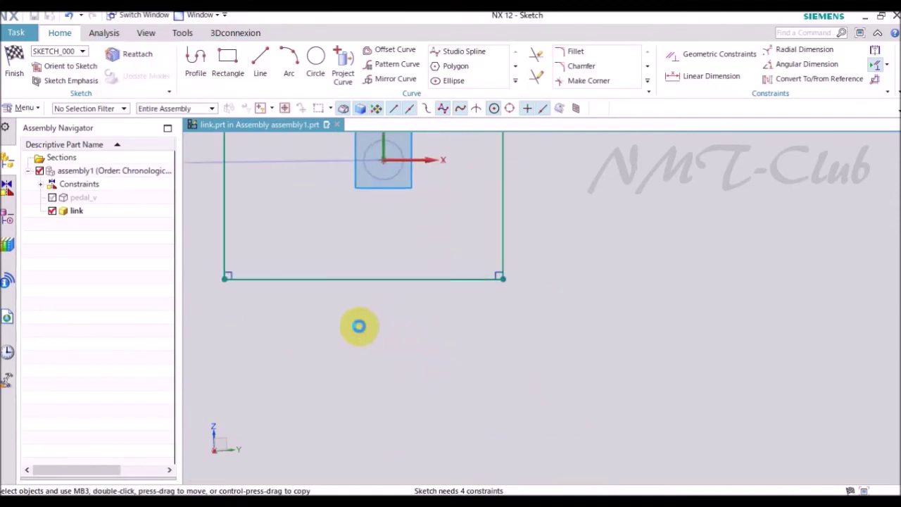
Step: Centre the rectangle's bottom edge on the sketch origin with a Midpoint constraint
key(c)
click(140, 111)
shift+middle_drag(416, 164, 468, 205)
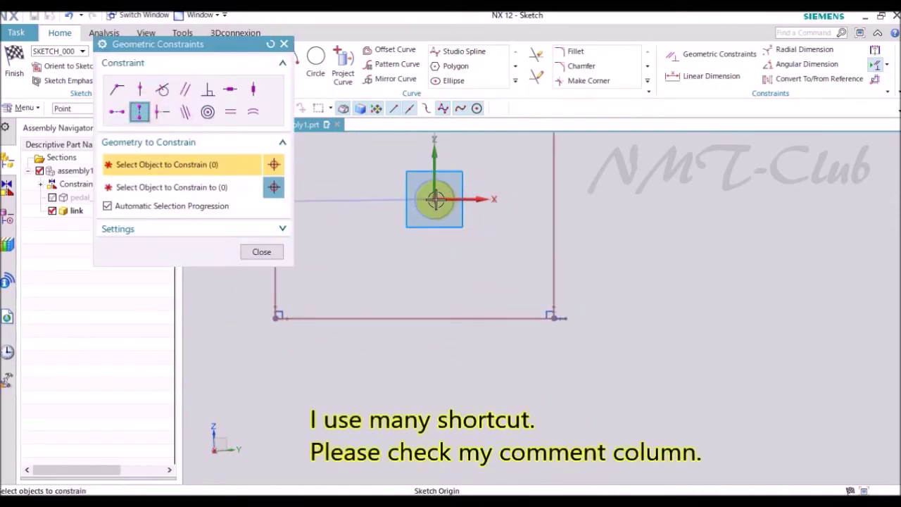
click(435, 200)
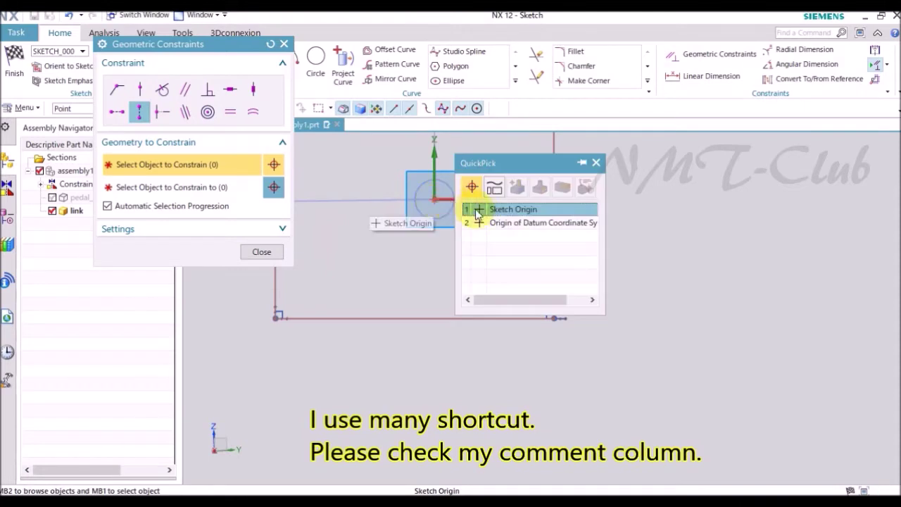
click(496, 207)
click(417, 318)
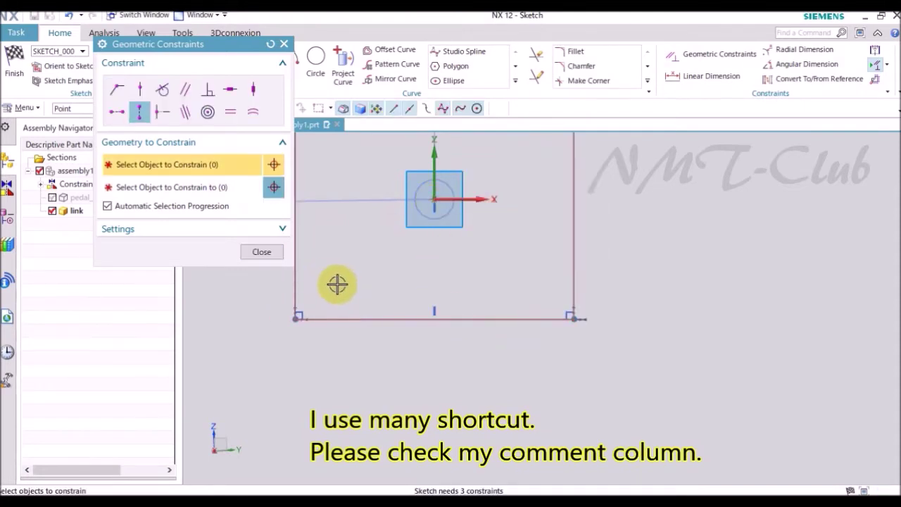
click(262, 252)
Step: Add the width and a vertical origin-to-corner dimension, then stretch the top edge up
key(d)
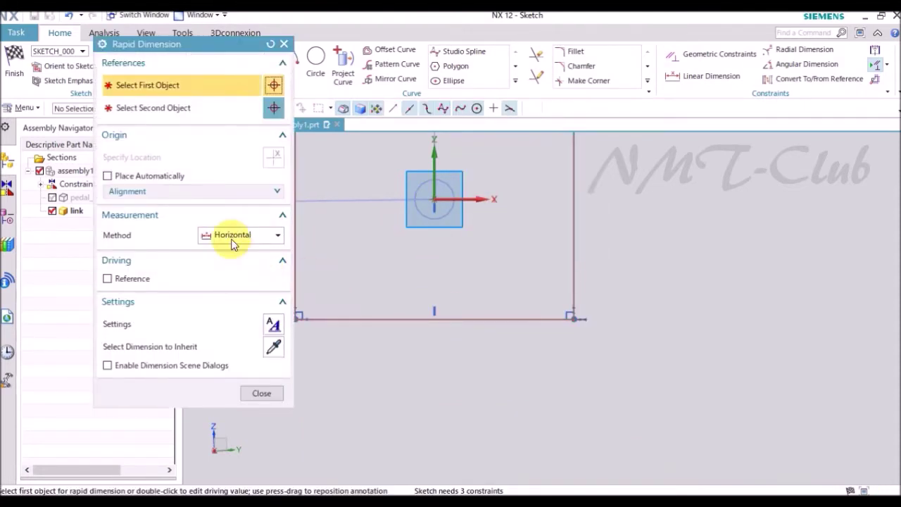
click(364, 320)
click(451, 355)
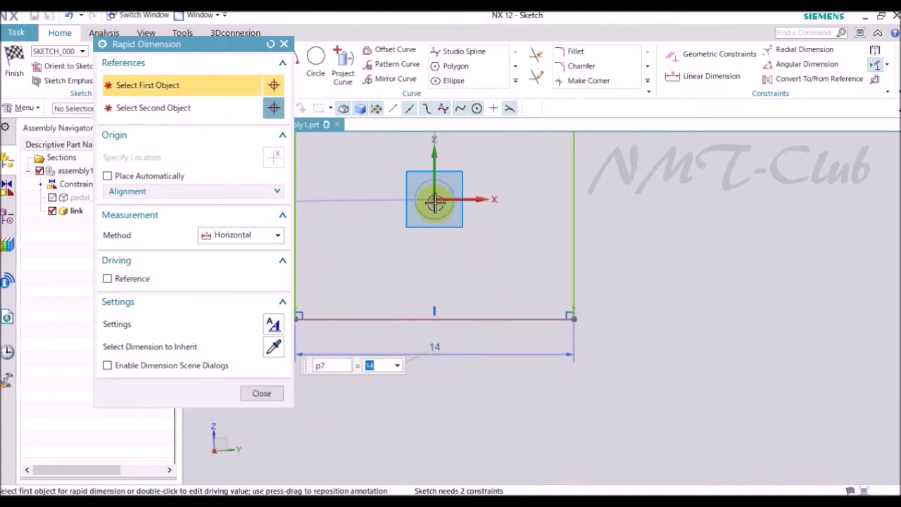
click(460, 215)
click(573, 318)
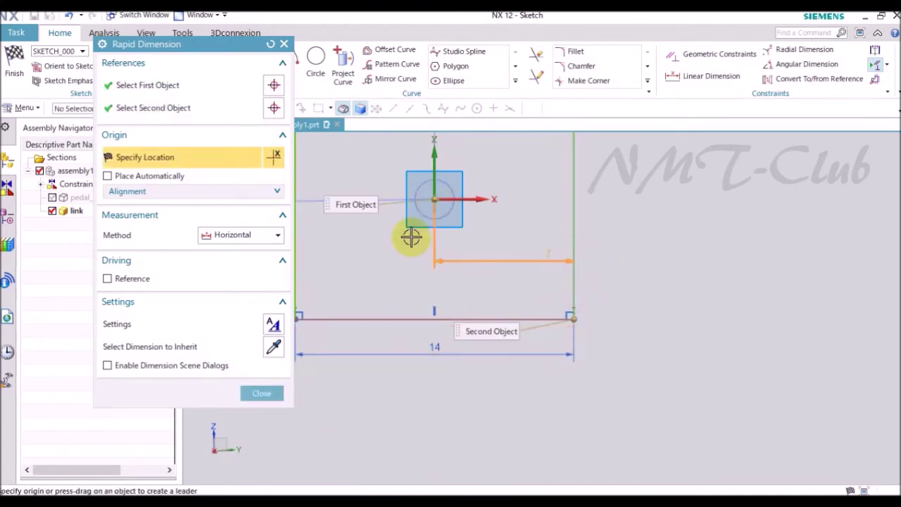
click(241, 236)
click(242, 239)
click(239, 236)
click(226, 277)
click(599, 253)
click(262, 392)
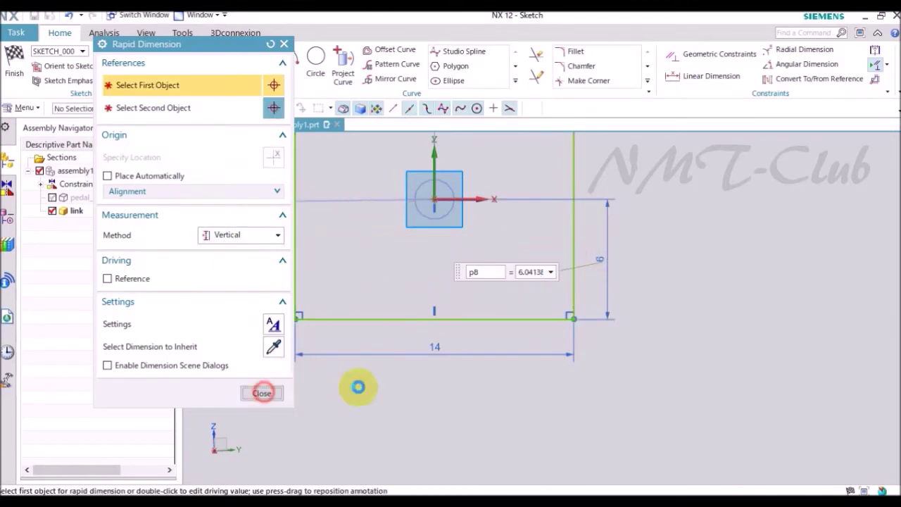
scroll(543, 438, down, 5)
scroll(578, 233, up, 3)
scroll(568, 235, up, 2)
drag(476, 279, 476, 218)
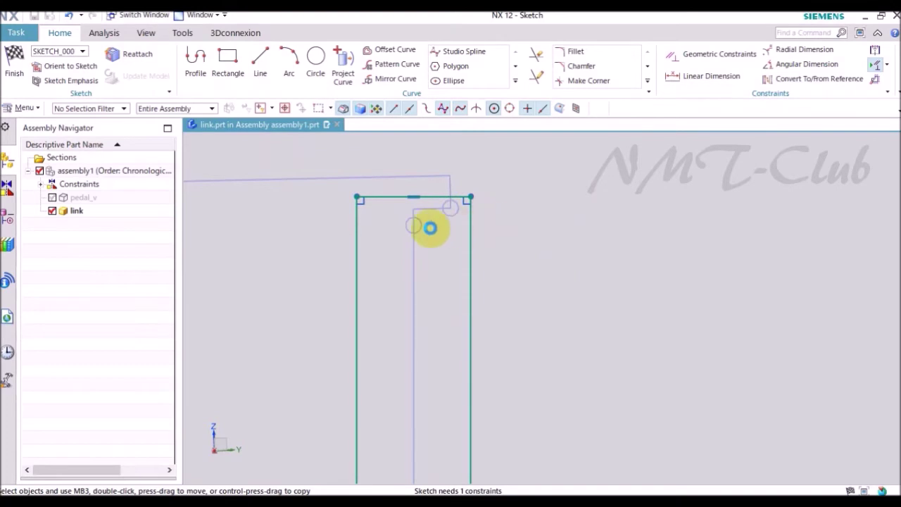
Step: Dimension the top edge 2 from the upper circle's centre, picking across the assembly
key(d)
scroll(455, 236, up, 4)
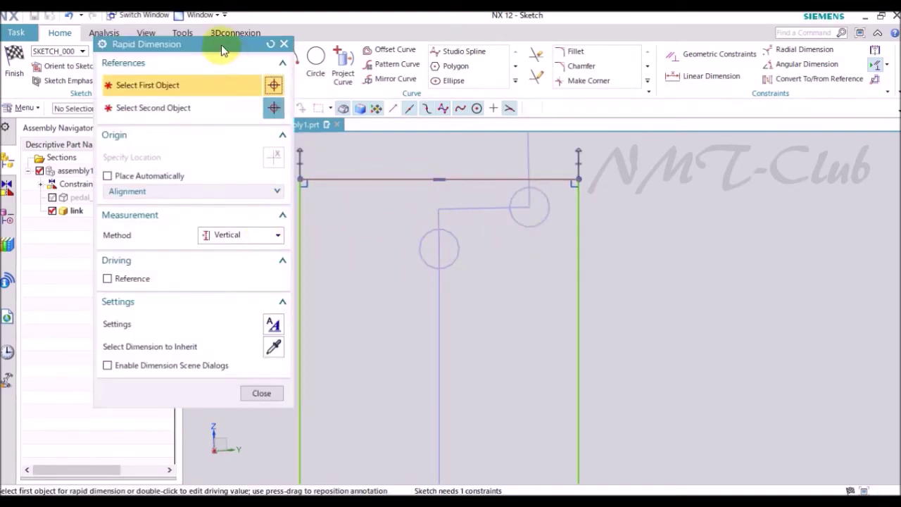
click(176, 108)
click(165, 120)
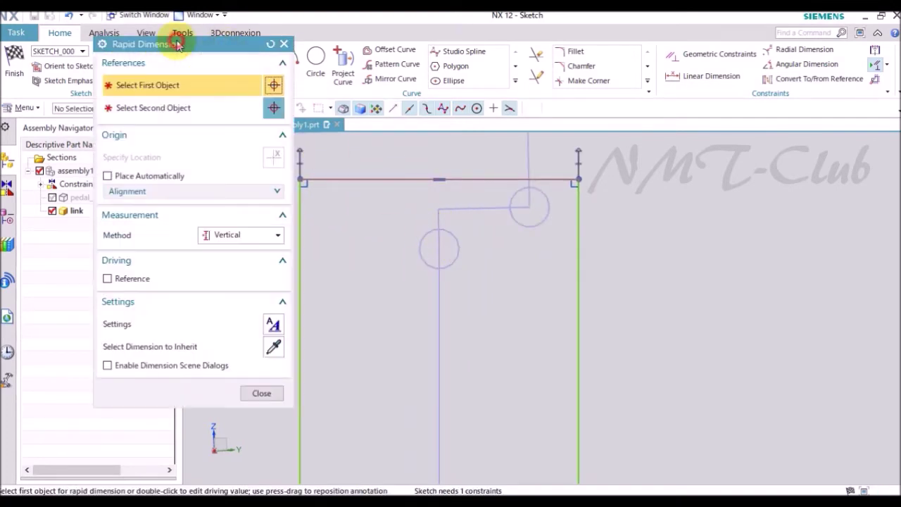
click(458, 250)
click(577, 178)
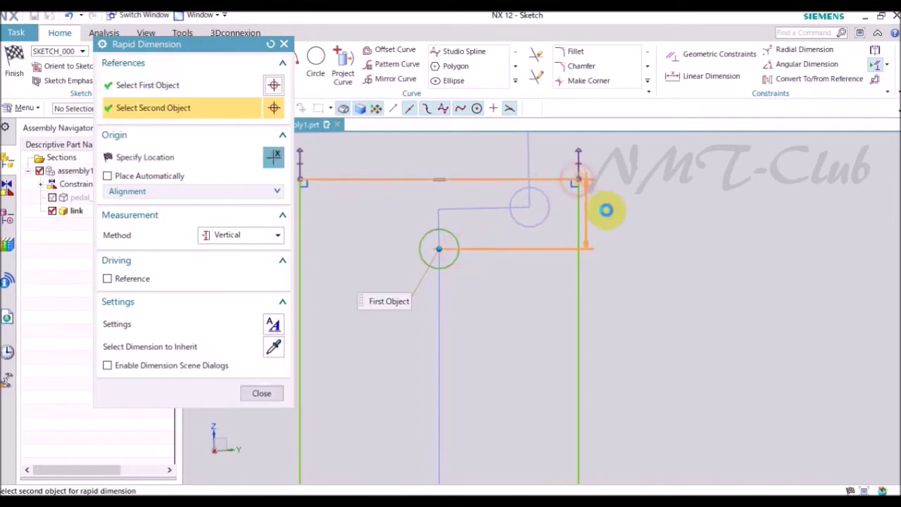
click(674, 224)
text(2)
key(Return)
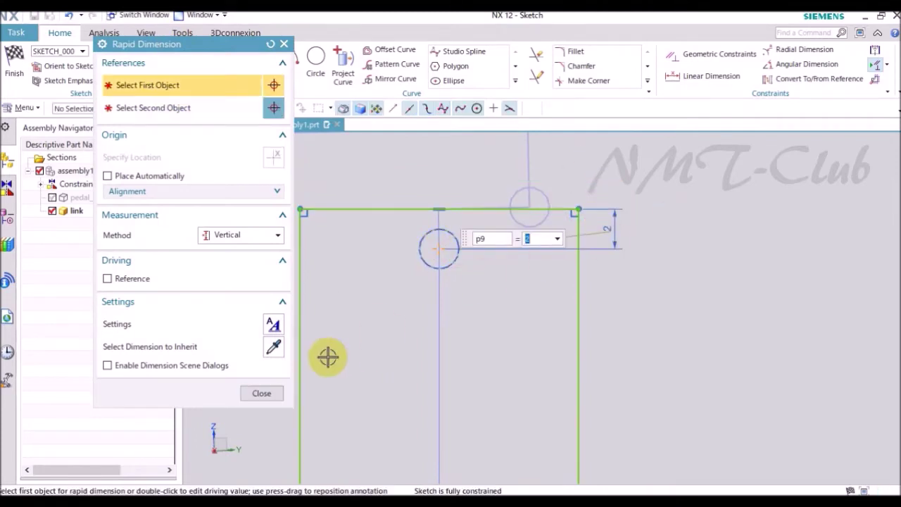
click(253, 393)
Step: Set the bottom distance to 2 and the rectangle width to 3.7
scroll(509, 196, down, 5)
scroll(519, 358, down, 3)
scroll(513, 343, up, 10)
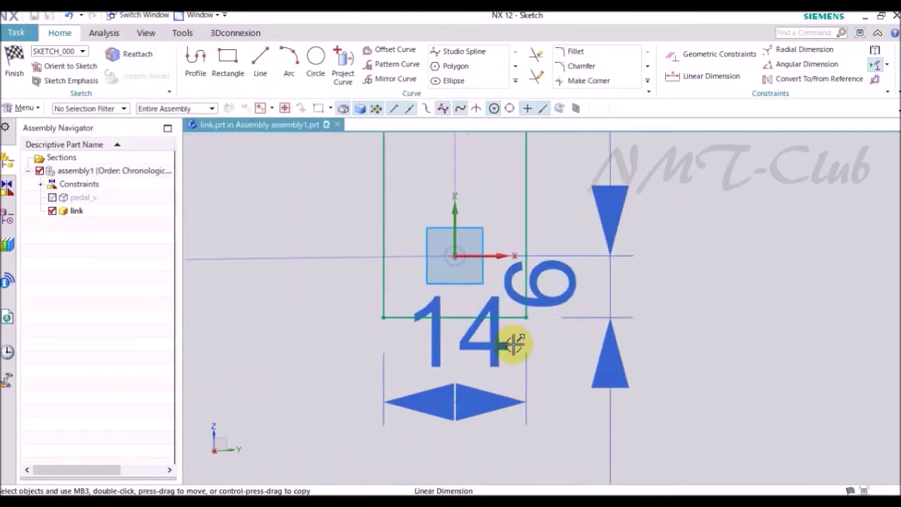
scroll(499, 361, down, 5)
double_click(565, 262)
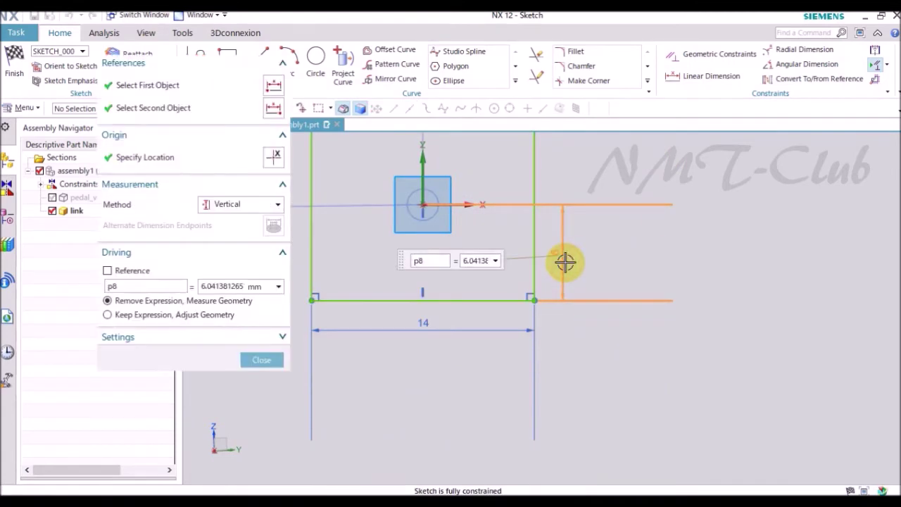
text(2)
key(Return)
double_click(421, 258)
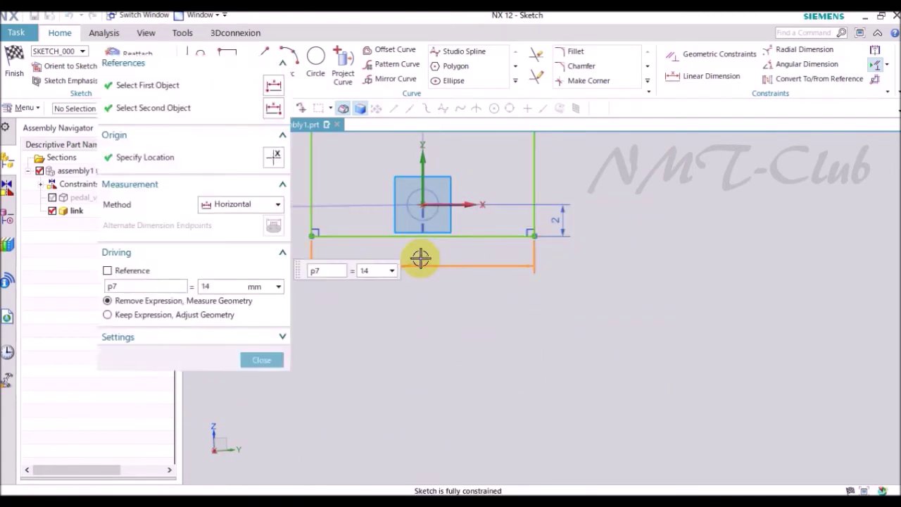
text(3.7)
key(Return)
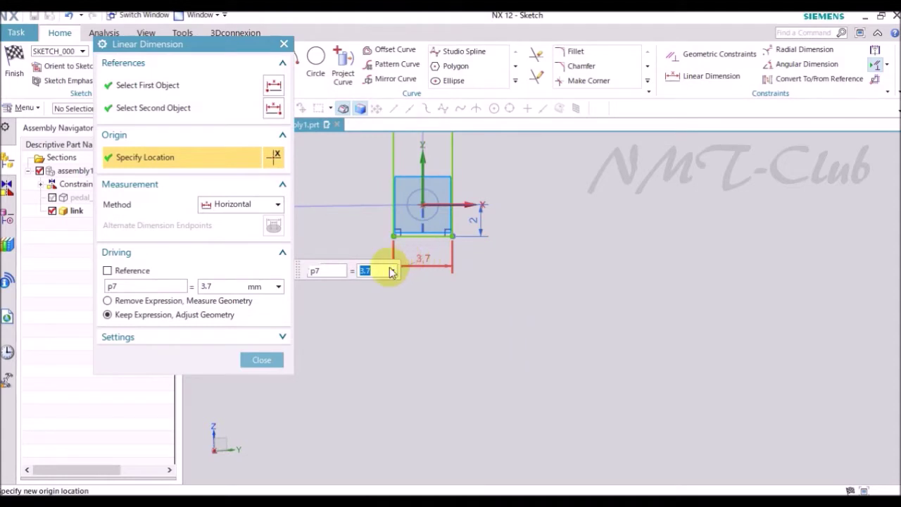
click(266, 361)
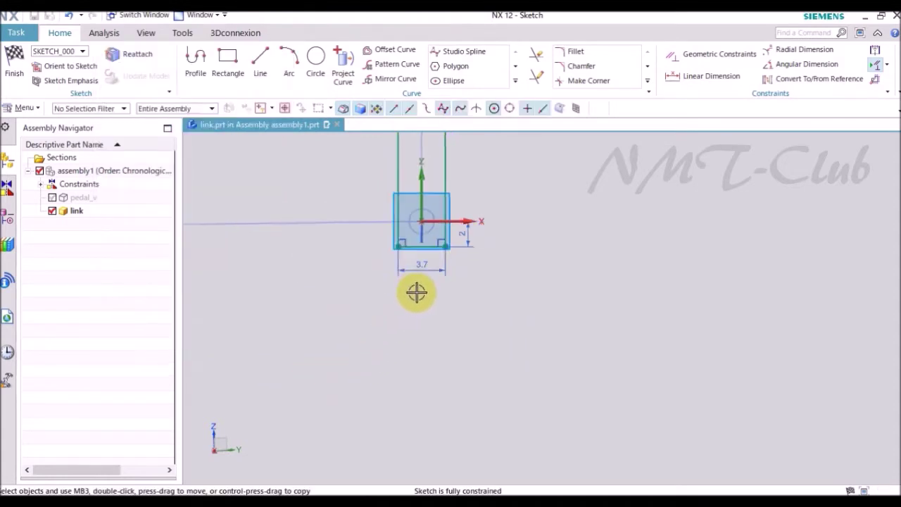
Step: Extrude the link profile symmetrically with distance 5/2 into the solid bar
right_click(494, 222)
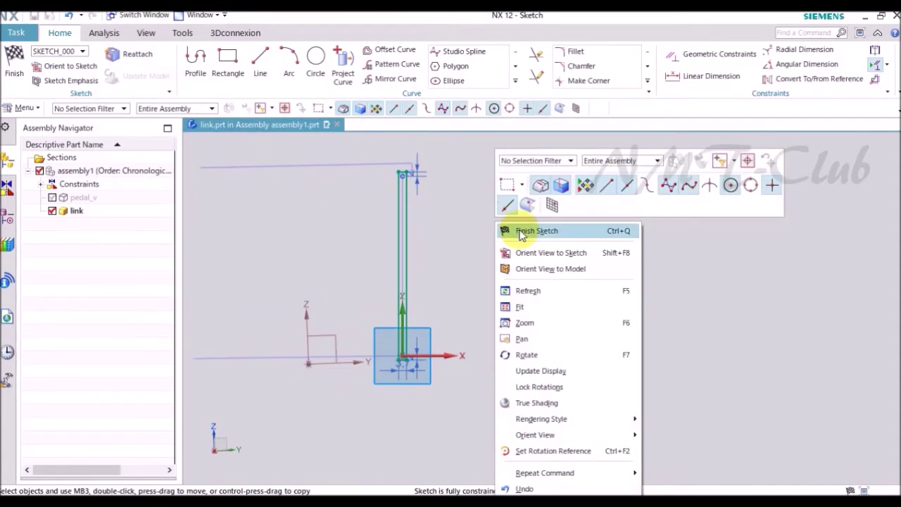
click(519, 229)
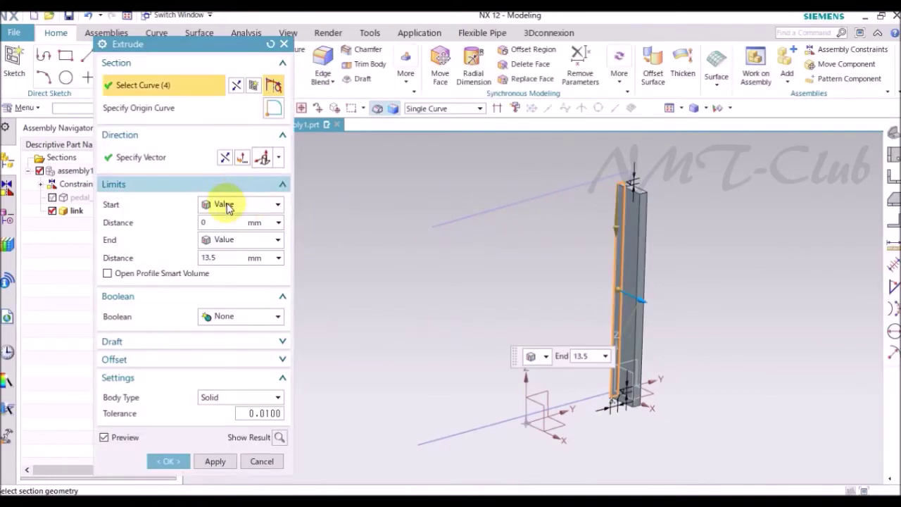
click(225, 203)
click(232, 233)
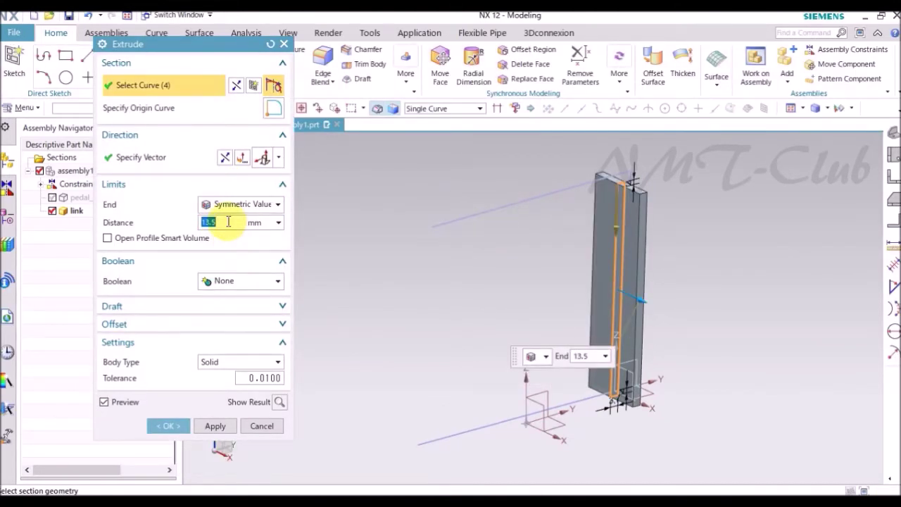
text(5/2)
click(228, 222)
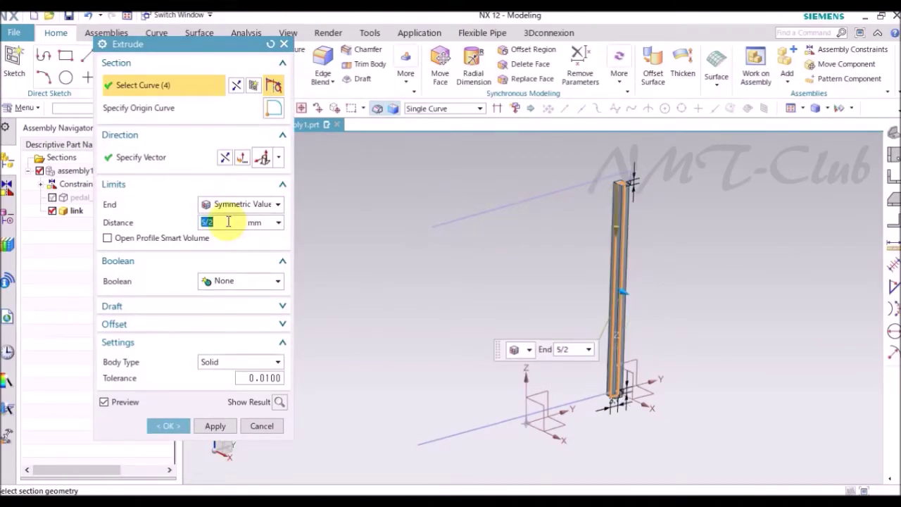
click(181, 428)
mouse_move(578, 431)
middle_down()
mouse_move(702, 423)
mouse_move(451, 316)
middle_up()
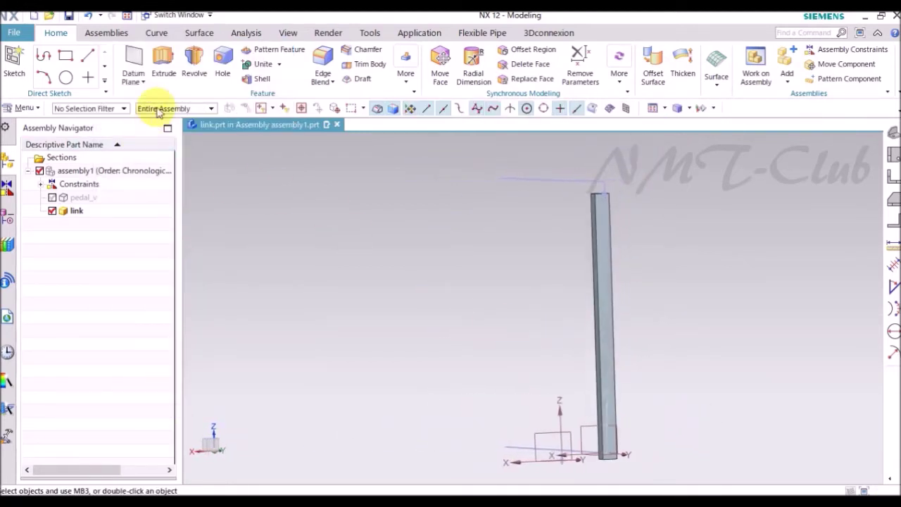
click(252, 87)
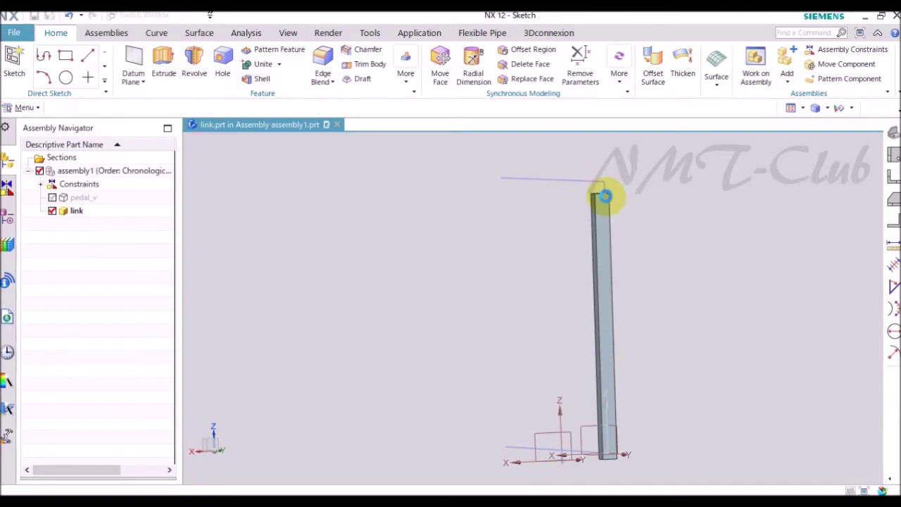
Step: Start a sketch on the bar's face and draw a rectangle on it
scroll(613, 201, up, 3)
click(569, 196)
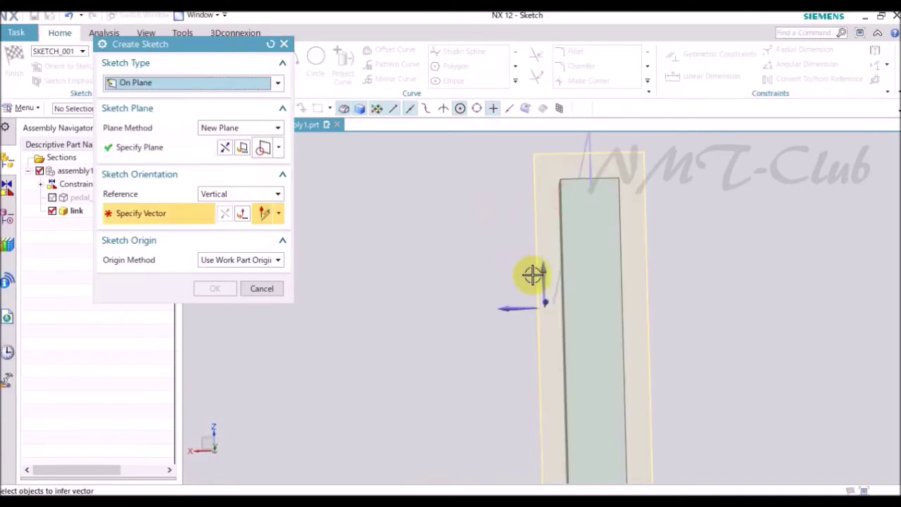
click(538, 277)
click(215, 288)
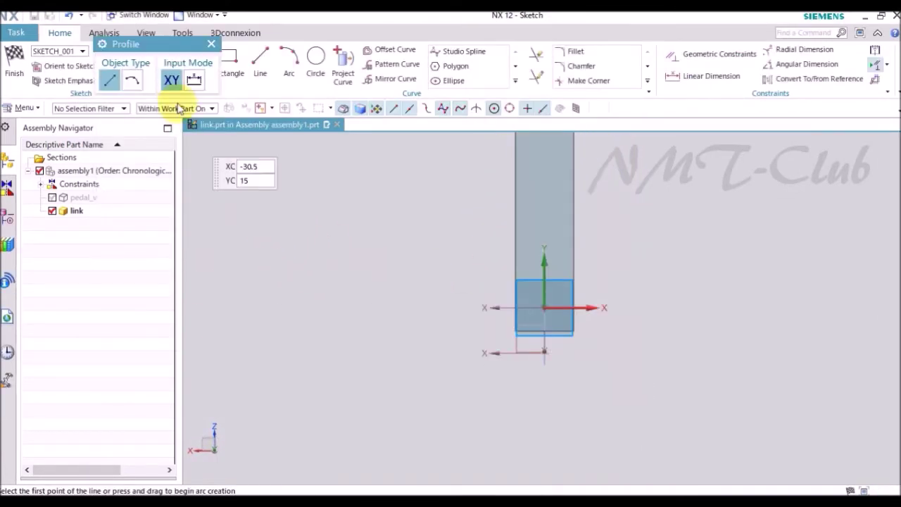
click(212, 44)
click(227, 61)
click(462, 269)
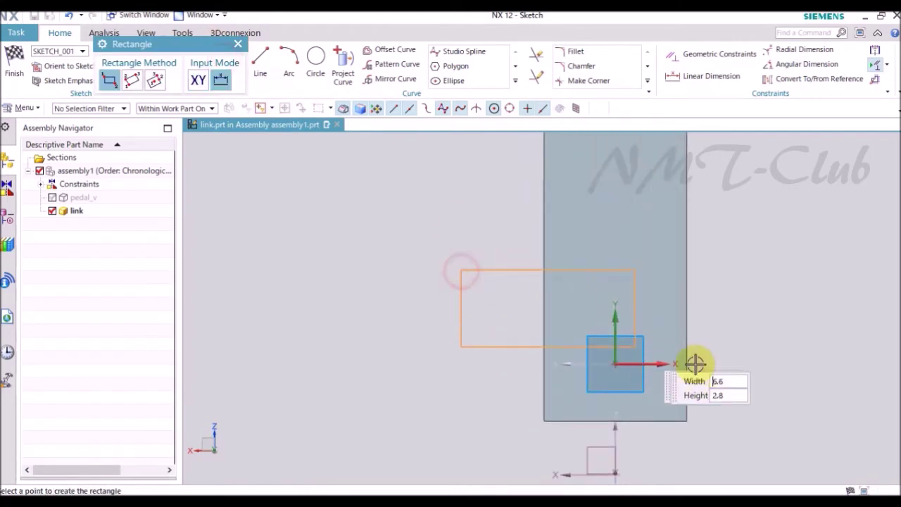
click(767, 379)
key(Escape)
scroll(714, 402, up, 3)
Step: Make the rectangle's bottom edge collinear with the bar's bottom edge
key(c)
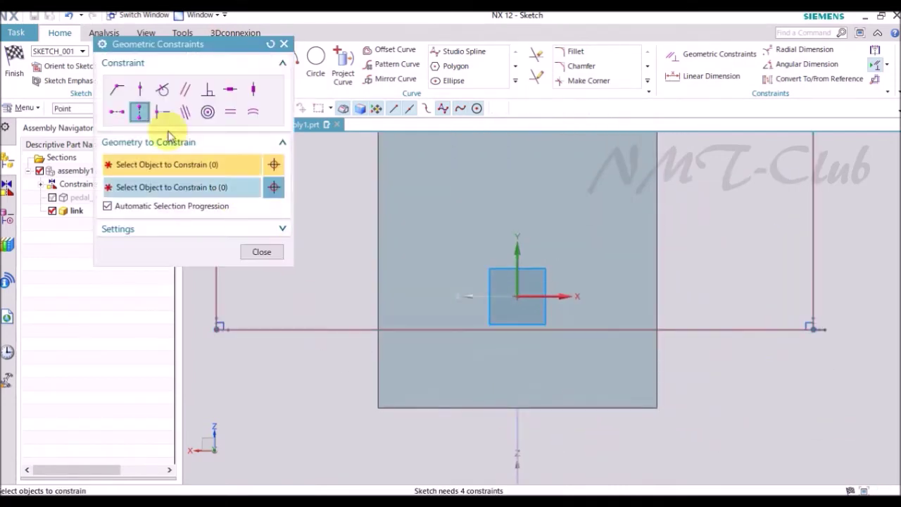
click(514, 329)
click(523, 406)
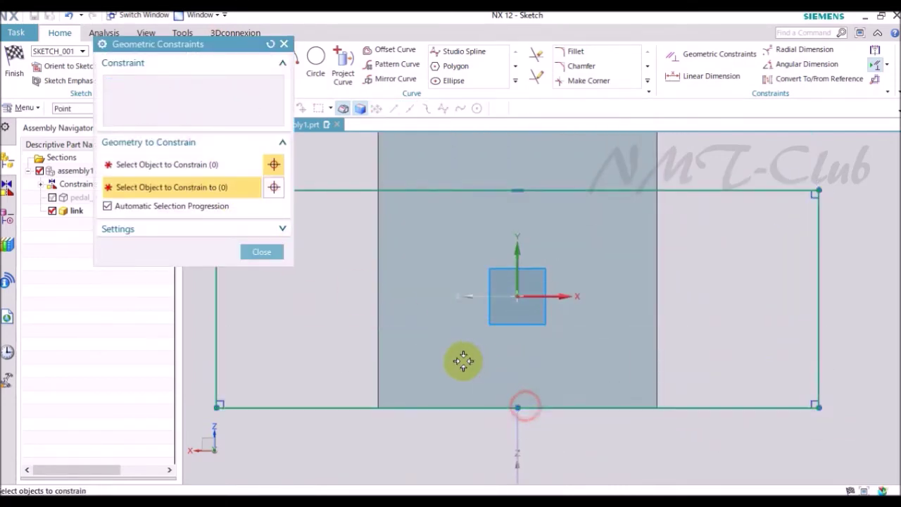
scroll(461, 360, down, 2)
click(262, 252)
Step: Dimension the rectangle 6.5 tall and add a horizontal width dimension
key(d)
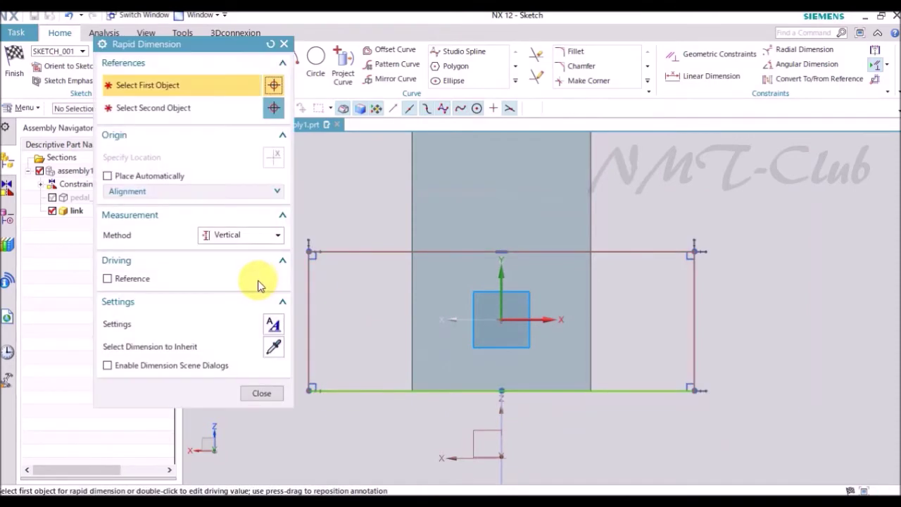
click(336, 308)
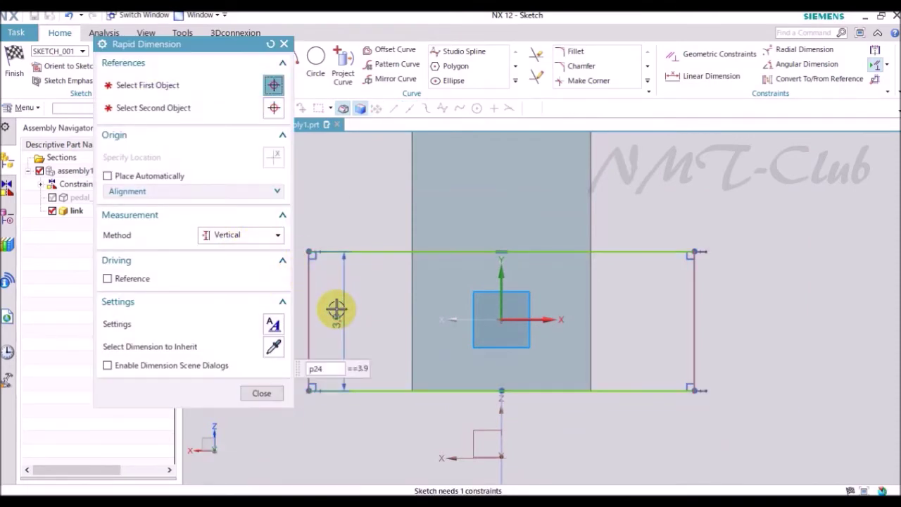
text(6.5)
key(Return)
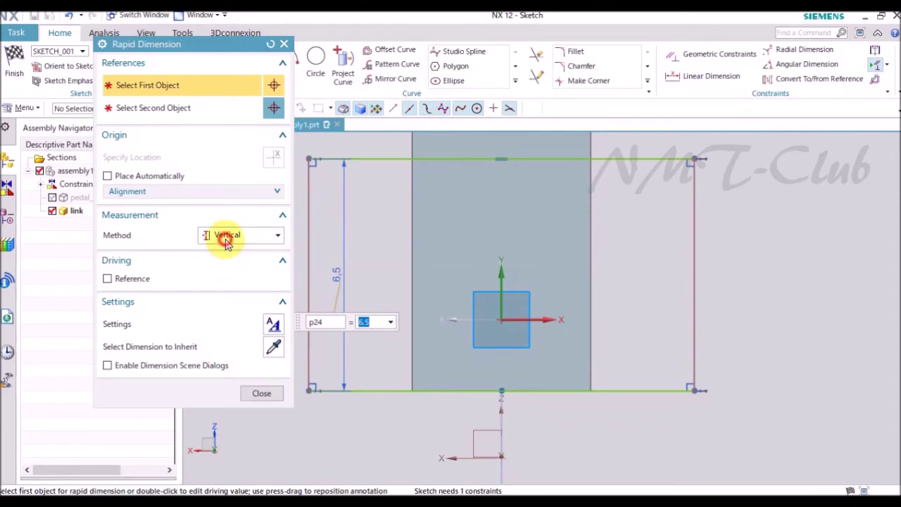
click(225, 237)
click(221, 263)
click(364, 152)
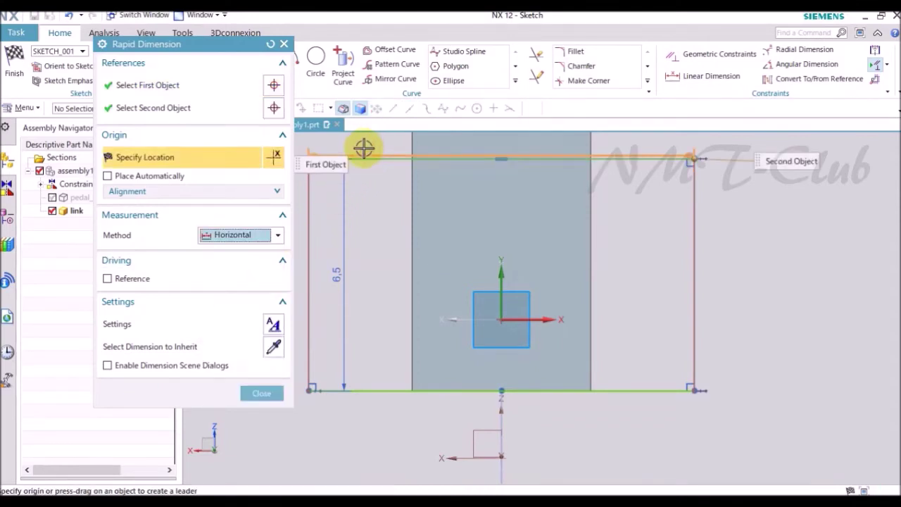
click(364, 144)
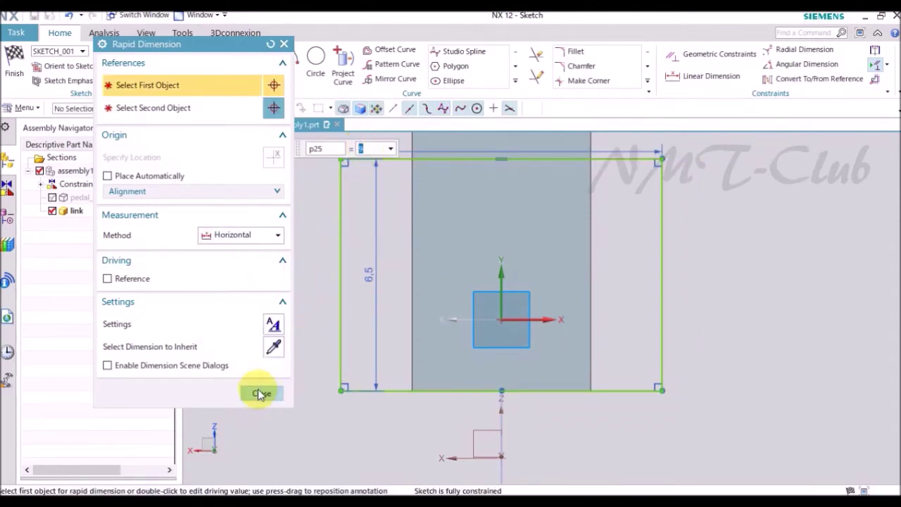
click(259, 394)
scroll(455, 286, up, 2)
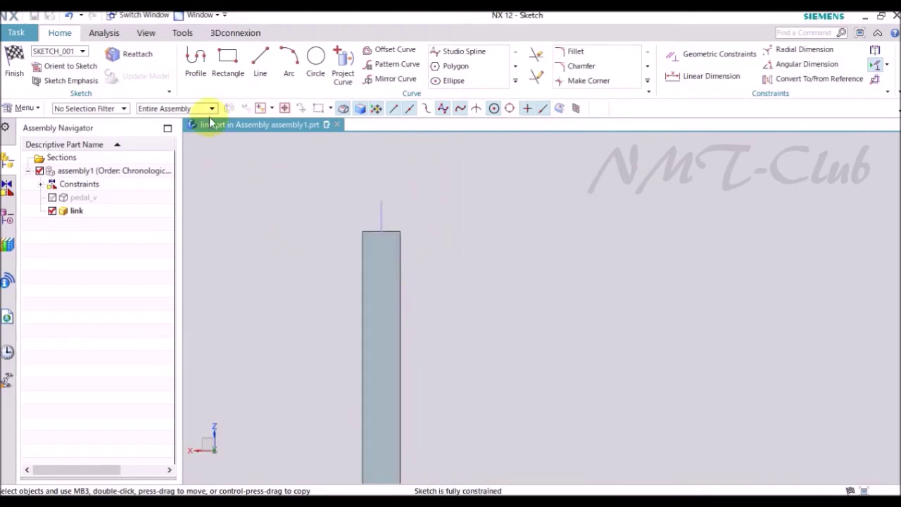
Step: Draw a second rectangle across the top end of the bar
click(227, 62)
scroll(338, 243, up, 3)
click(538, 317)
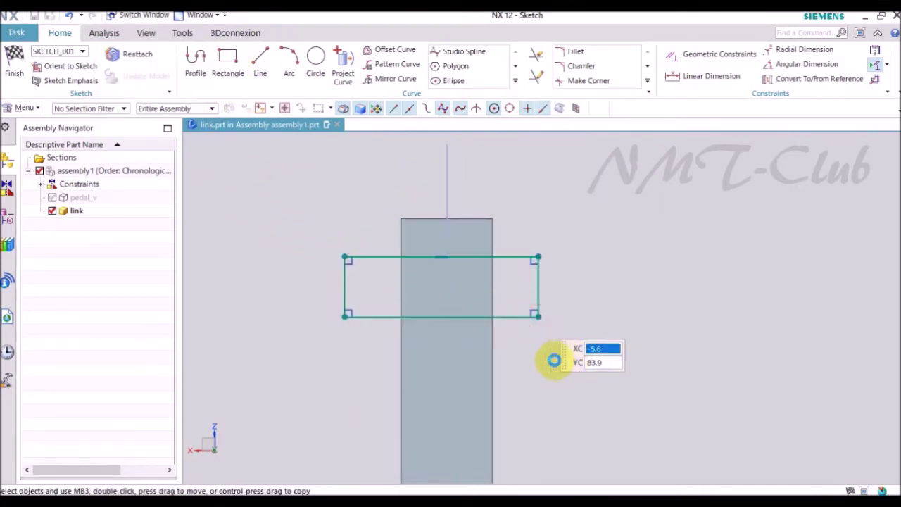
Step: Make the rectangle's top line collinear with the bar's top edge and put its top-left corner on that edge
key(c)
click(440, 255)
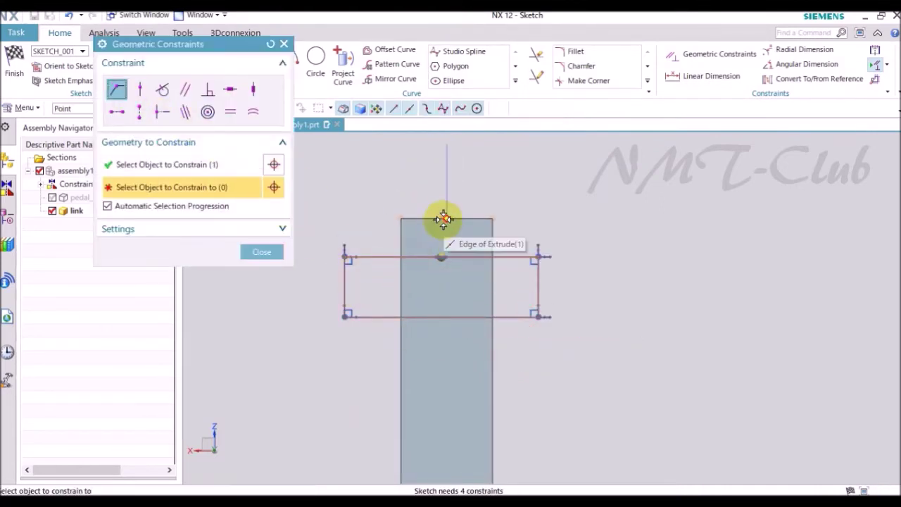
click(442, 217)
click(139, 117)
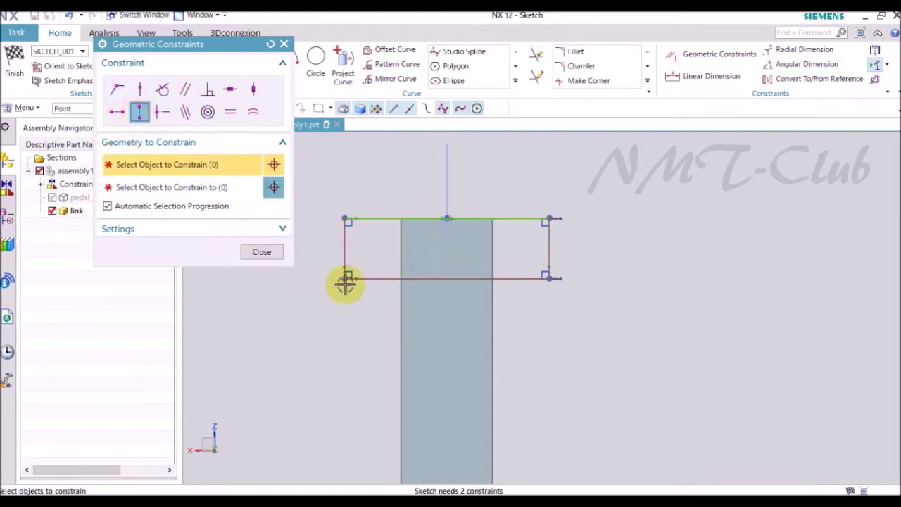
click(346, 282)
scroll(417, 383, down, 5)
scroll(441, 317, down, 2)
scroll(442, 317, up, 5)
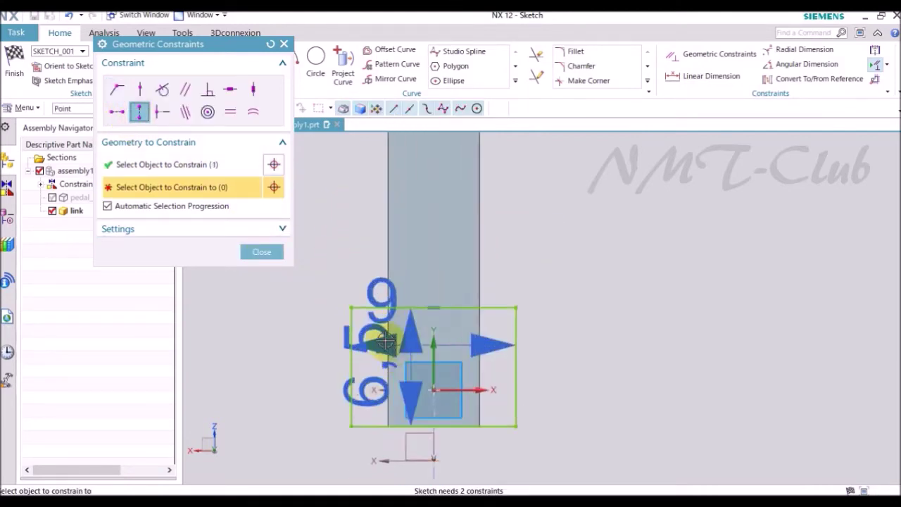
click(352, 308)
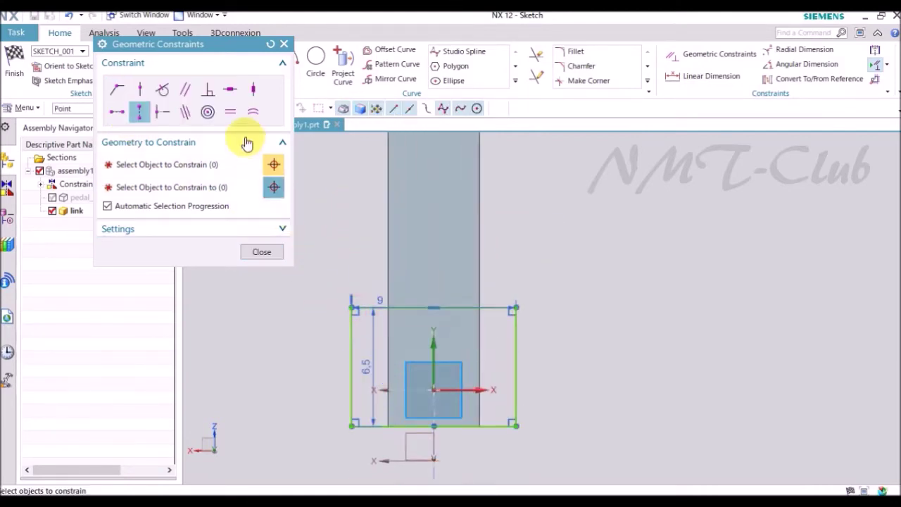
Step: Make the rectangle's side edges equal in length so the sketch is fully constrained
click(360, 332)
scroll(388, 430, down, 3)
scroll(346, 208, up, 3)
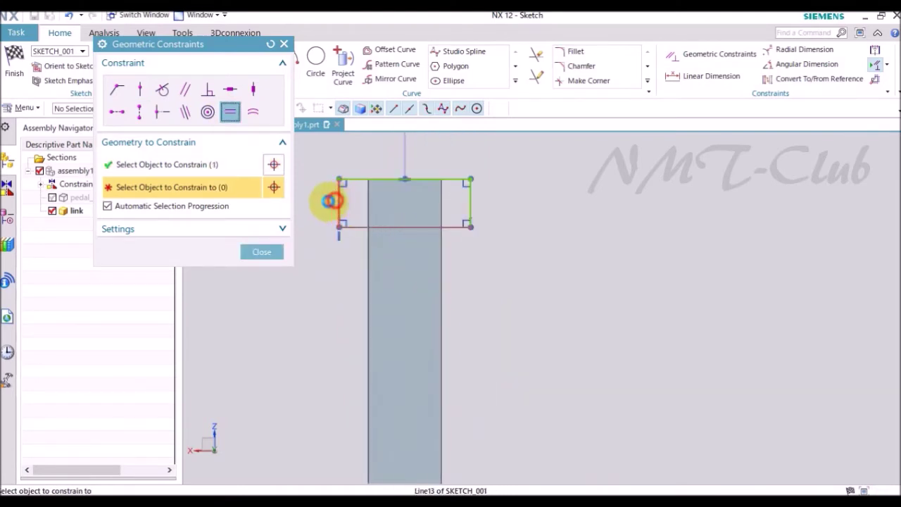
click(334, 200)
click(261, 251)
scroll(346, 249, down, 3)
right_click(537, 207)
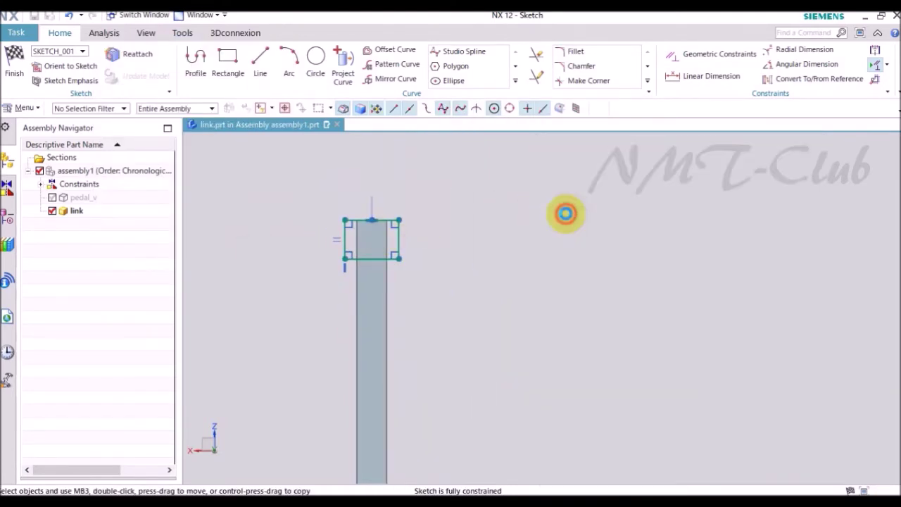
middle_drag(566, 213, 566, 213)
Step: Extrude both end rectangles Until Extended to the bar's far face, uniting them with the bar
key(x)
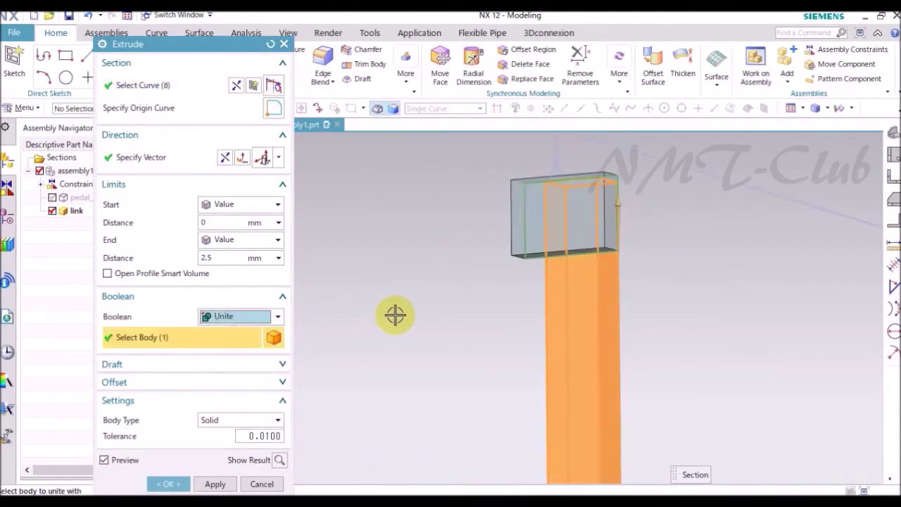
click(223, 160)
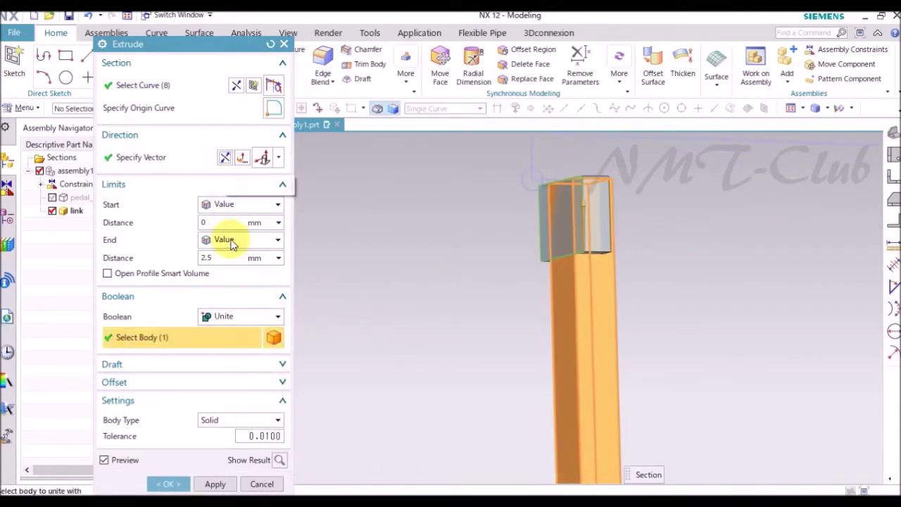
click(226, 240)
click(224, 309)
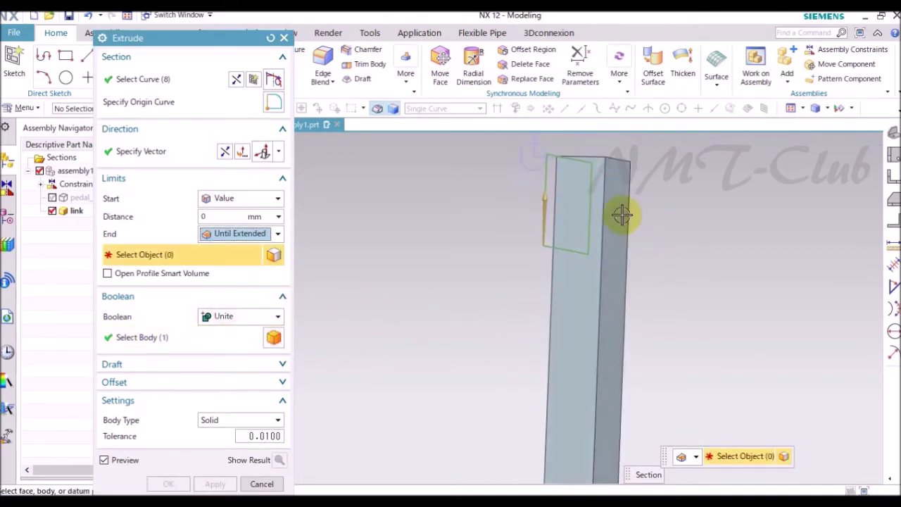
click(624, 214)
click(173, 484)
mouse_move(475, 388)
middle_down()
mouse_move(891, 150)
mouse_move(707, 212)
middle_up()
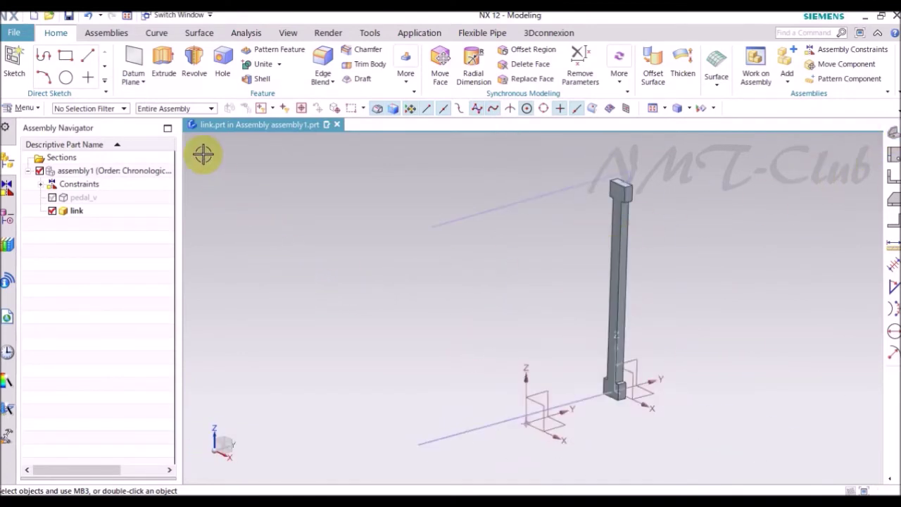
click(163, 67)
Step: Create a new sketch on the link's end face
click(255, 83)
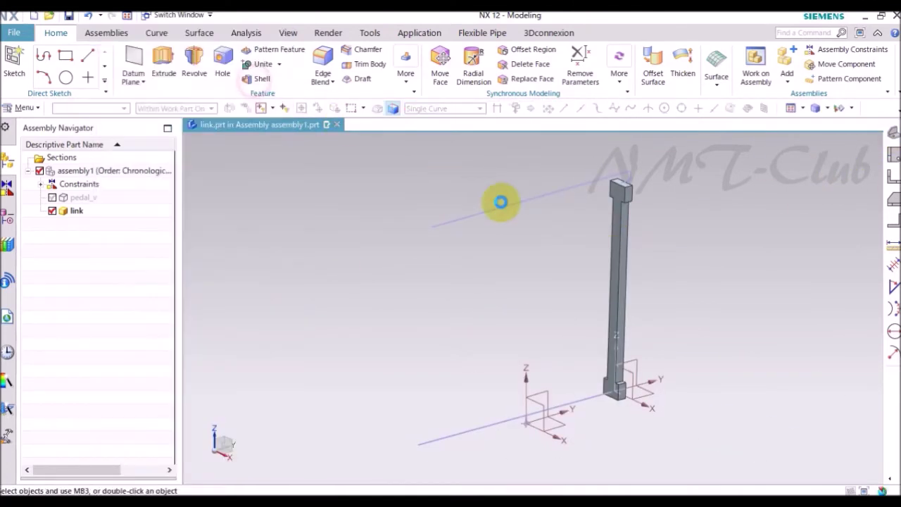
scroll(638, 186, up, 3)
scroll(630, 204, up, 3)
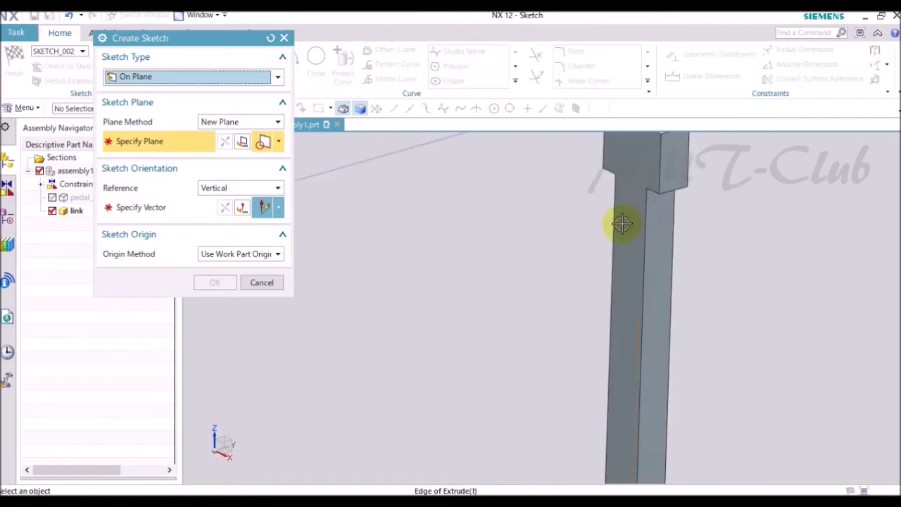
click(603, 232)
scroll(548, 262, down, 2)
click(215, 283)
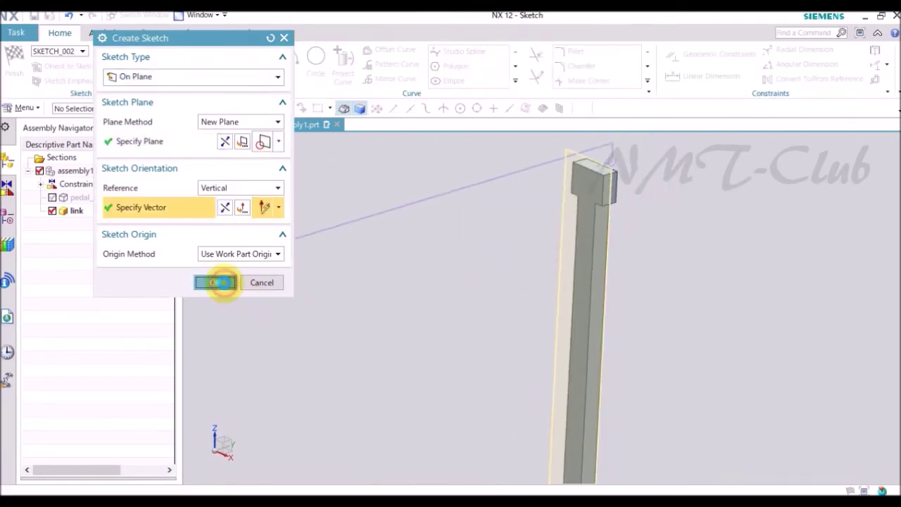
Step: Draw the first slot rectangle and make its bottom corner coincident with the body's bottom edge
click(228, 62)
click(512, 275)
click(651, 382)
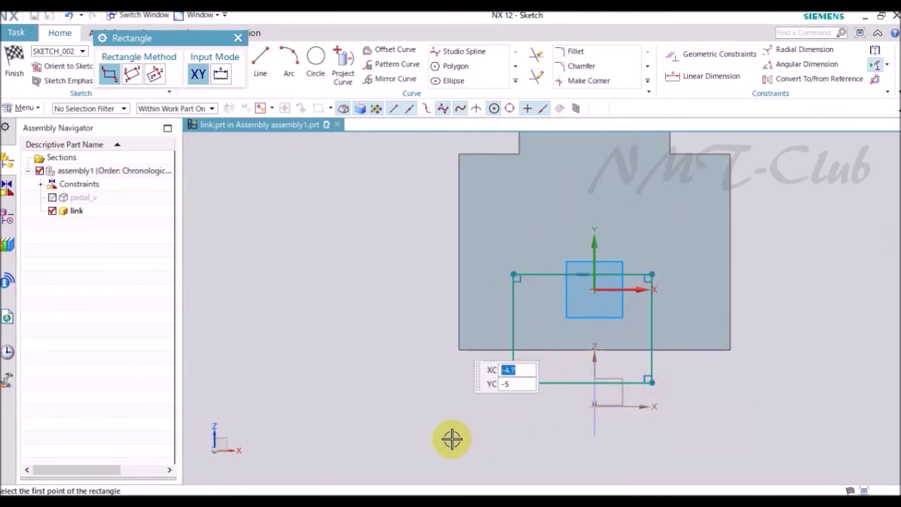
key(Escape)
key(c)
click(123, 85)
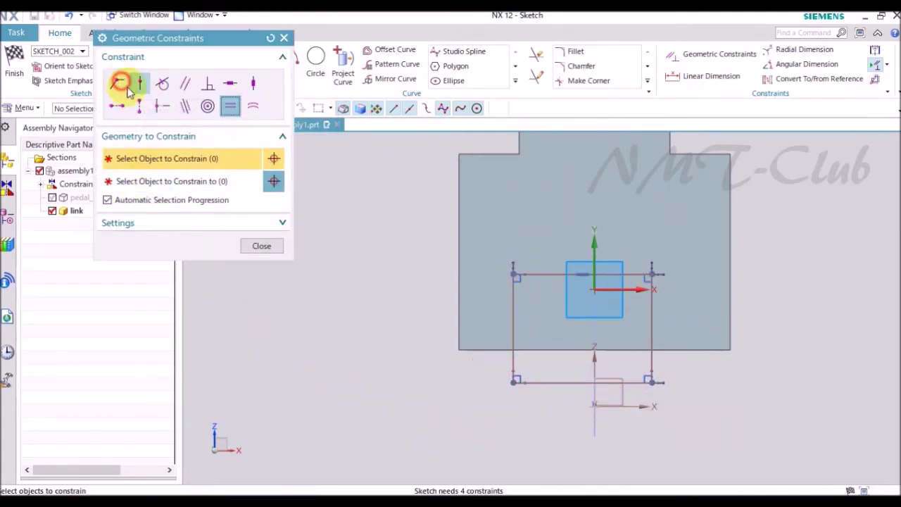
click(578, 350)
click(261, 245)
Step: Dimension the first rectangle's offsets from the body corners, setting the vertical top offset to 1.5
key(d)
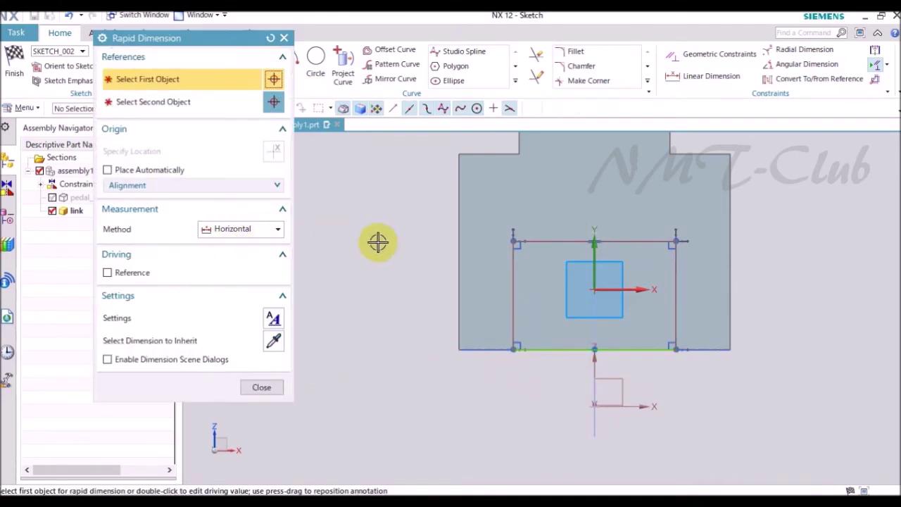
click(674, 241)
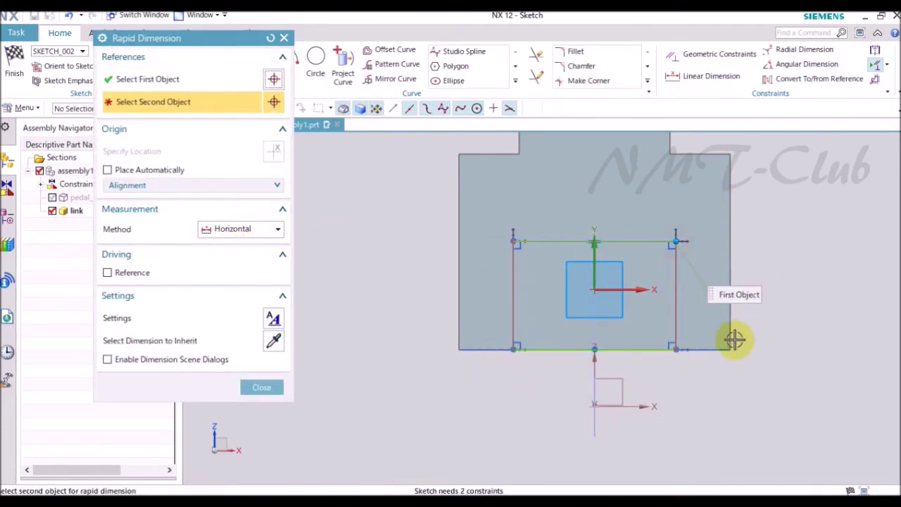
click(729, 347)
click(698, 378)
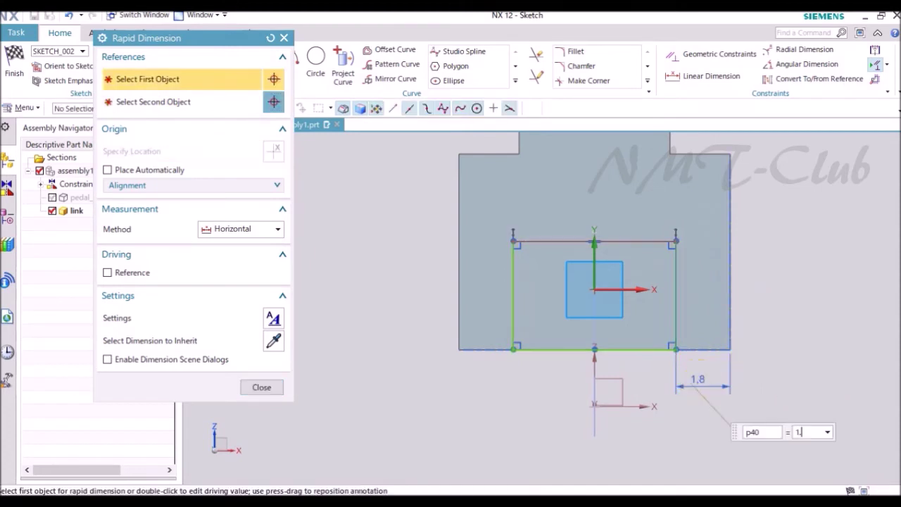
click(686, 241)
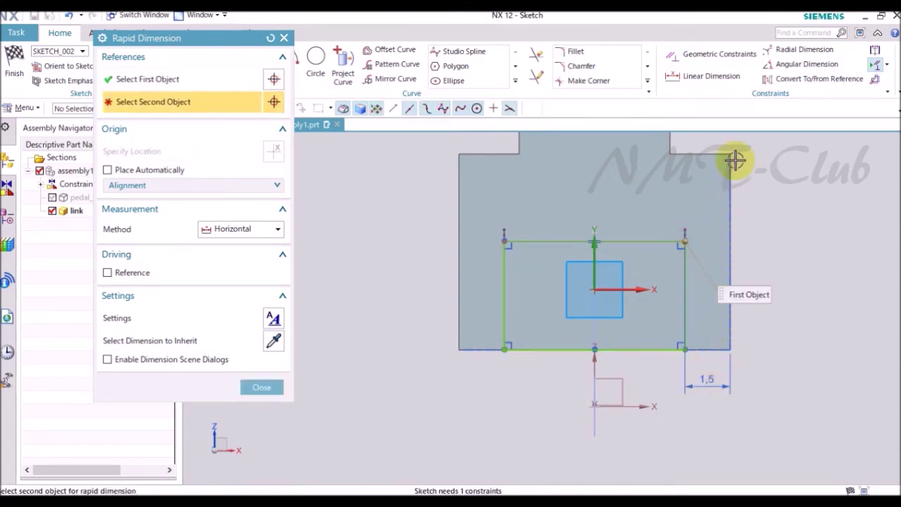
click(732, 154)
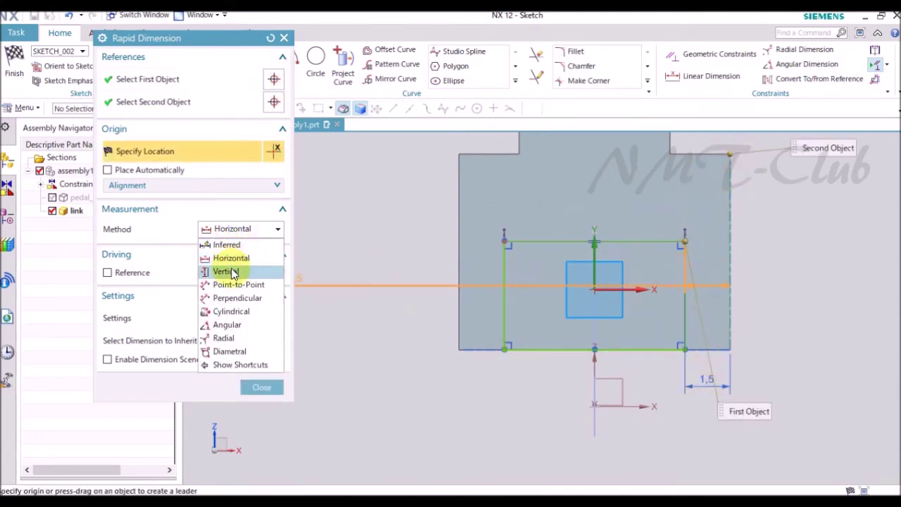
click(225, 271)
click(761, 198)
text(1.5)
key(Return)
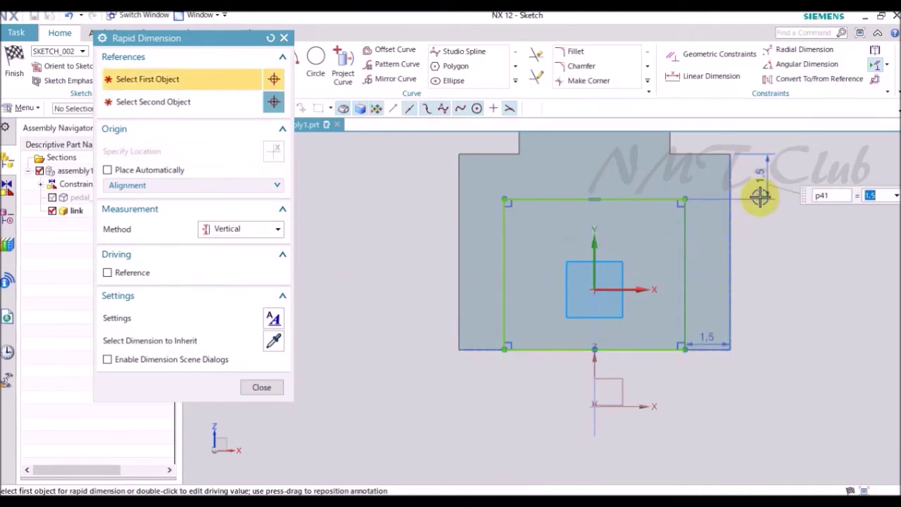
click(261, 387)
scroll(338, 398, down, 5)
scroll(345, 350, up, 3)
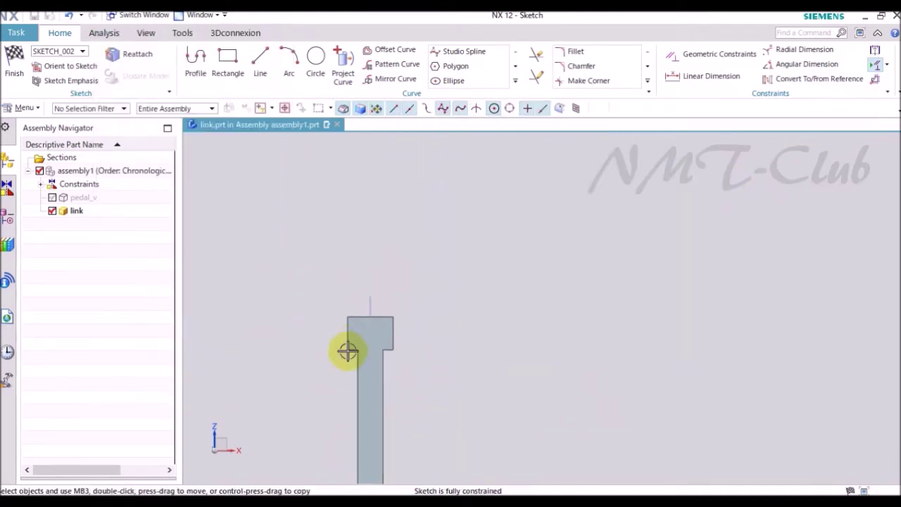
Step: Draw a second slot rectangle with its top line collinear with the body's top edge
click(227, 63)
scroll(360, 282, up, 1)
scroll(360, 261, up, 1)
click(363, 242)
click(474, 338)
key(c)
click(409, 248)
click(414, 272)
click(251, 245)
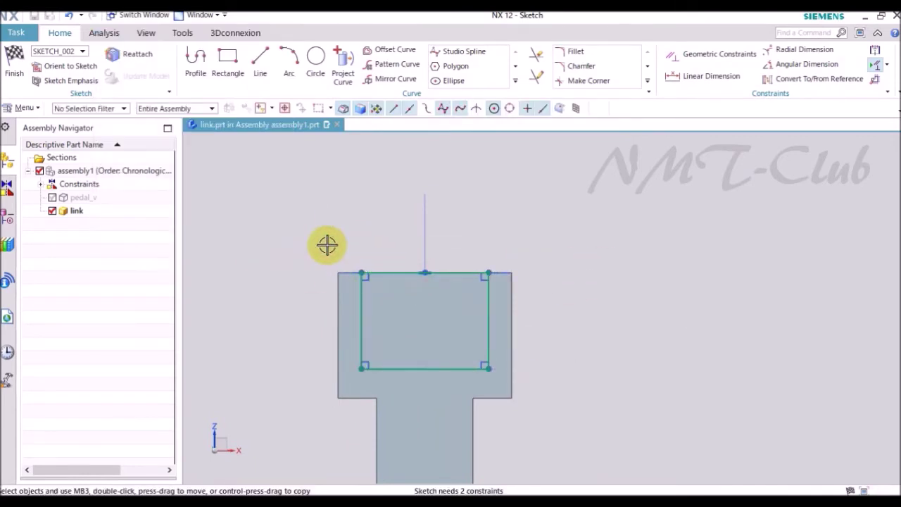
Step: Dimension the second rectangle's bottom line 1.5 from the body's shoulder edge
key(d)
click(487, 369)
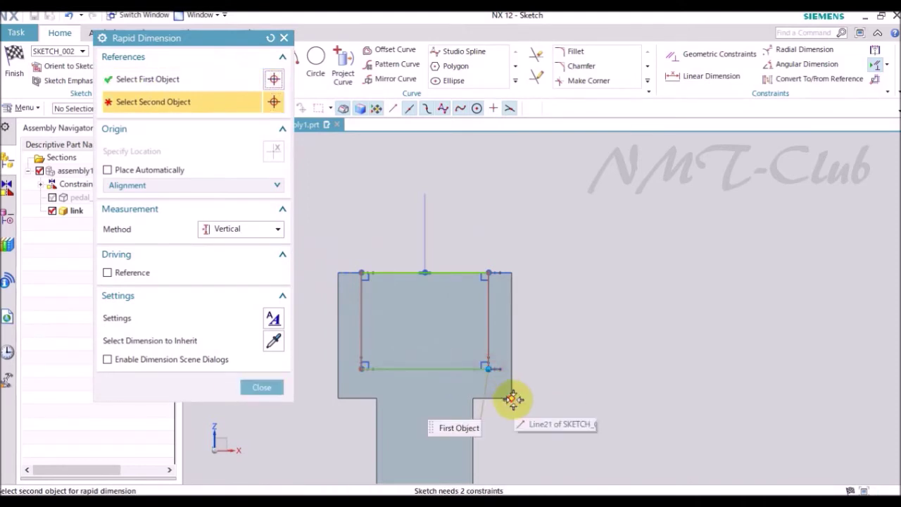
click(512, 399)
click(542, 386)
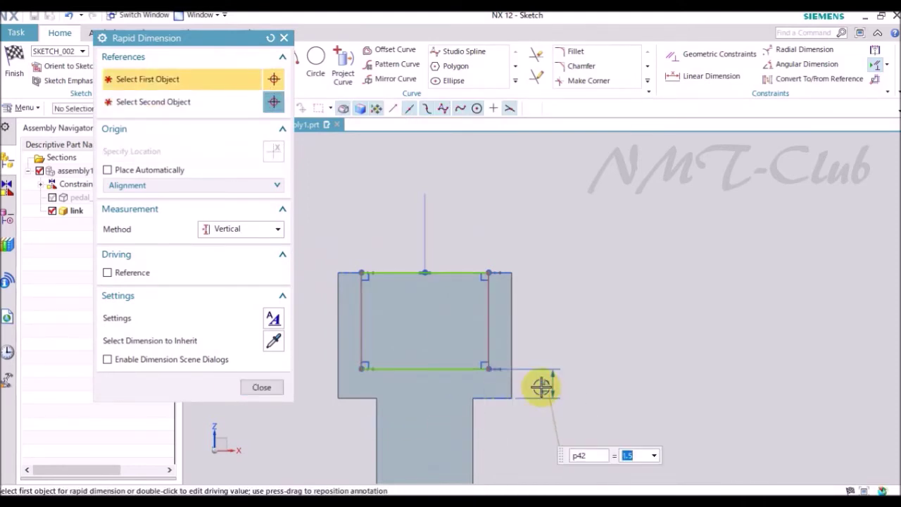
key(Escape)
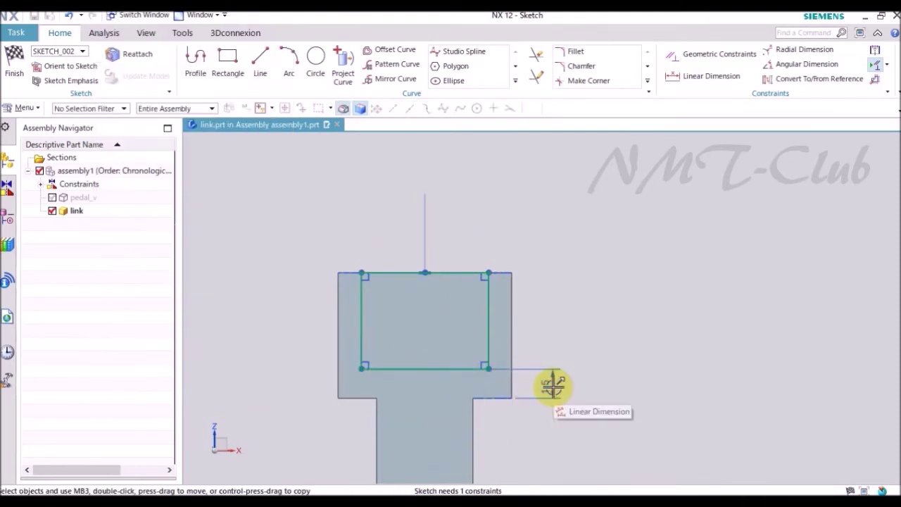
Step: Add a Vertical Alignment constraint on the second rectangle, fully constraining the 8-curve sketch
key(c)
click(140, 105)
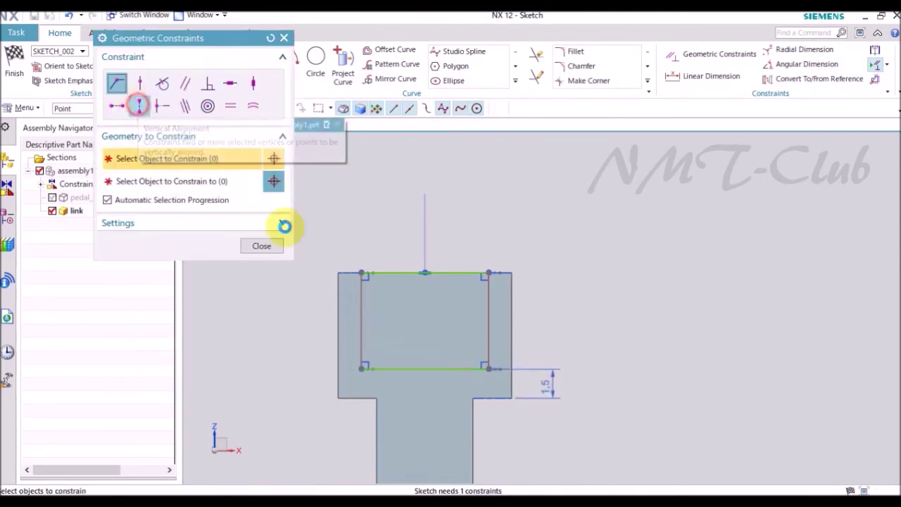
click(488, 368)
scroll(548, 221, down, 5)
scroll(526, 432, up, 3)
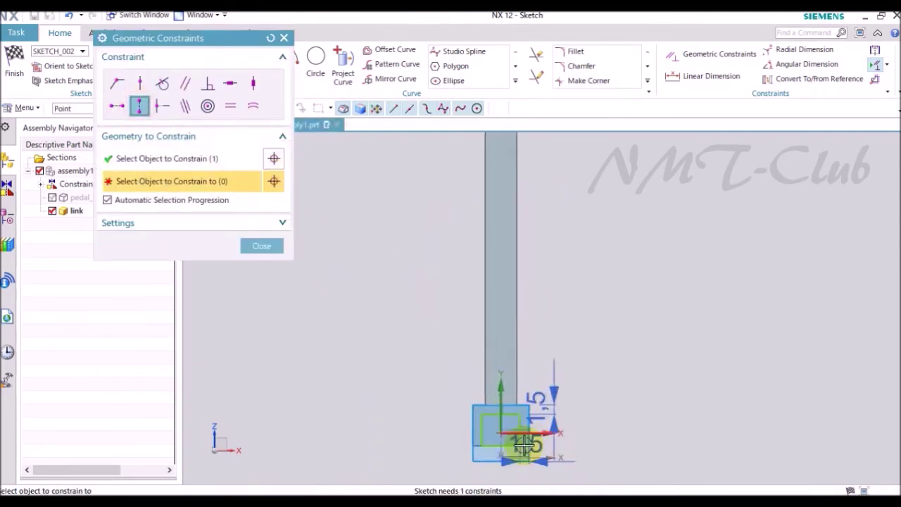
scroll(490, 326, up, 4)
scroll(496, 282, down, 2)
click(496, 282)
scroll(533, 399, down, 5)
scroll(534, 204, up, 3)
click(261, 246)
right_click(392, 227)
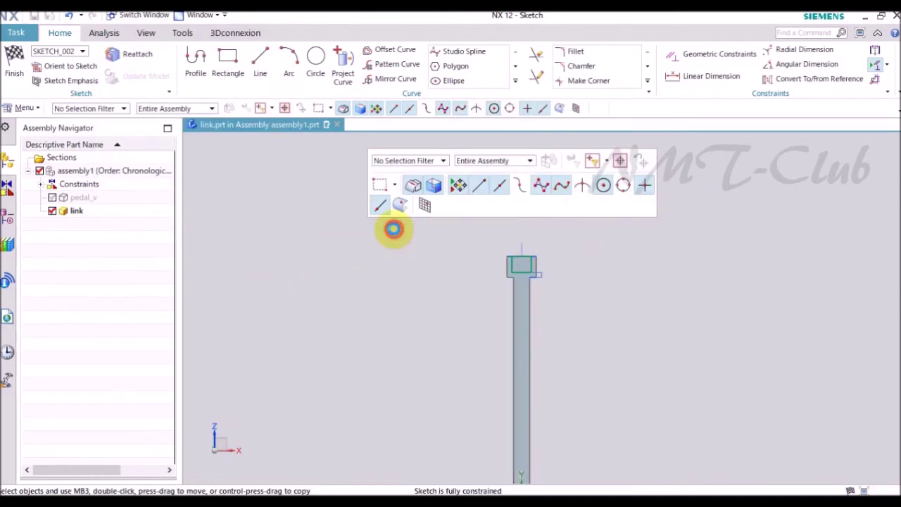
middle_drag(392, 228, 393, 229)
Step: Cut the slot outlines with a Subtract extrusion Until Extended to the chosen face, forking both ends
key(x)
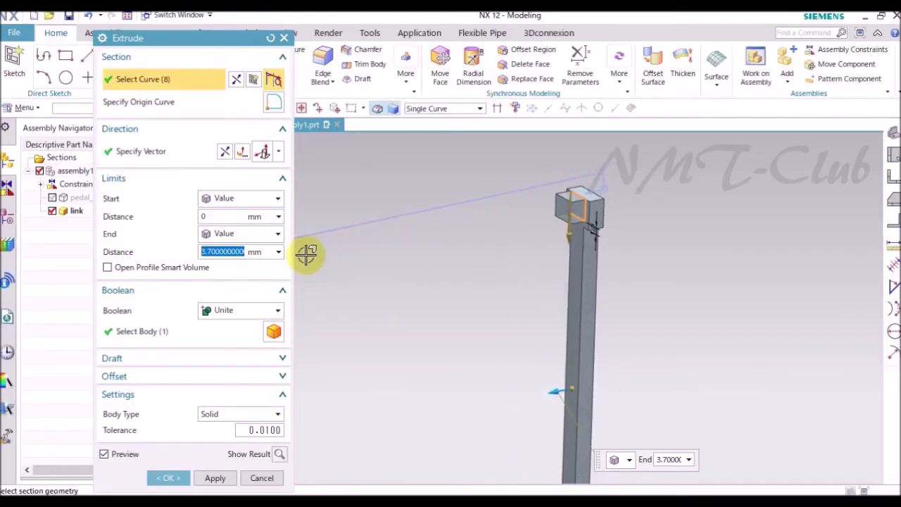
click(220, 153)
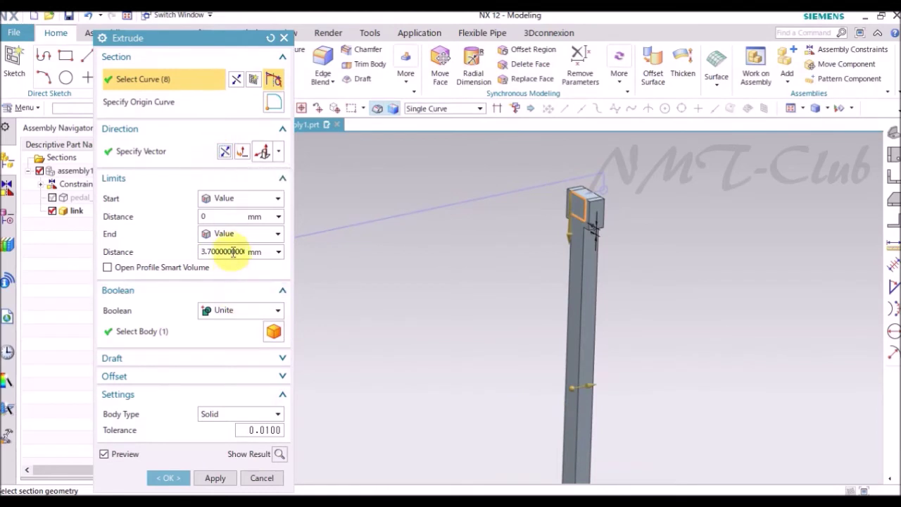
click(224, 311)
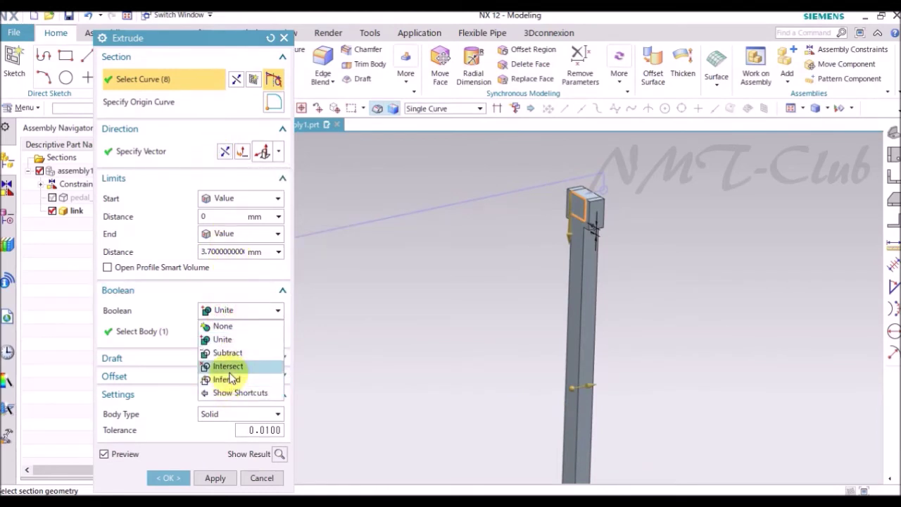
click(225, 234)
click(225, 303)
mouse_move(433, 302)
middle_down()
mouse_move(517, 247)
mouse_move(425, 225)
mouse_move(555, 246)
mouse_move(241, 433)
middle_up()
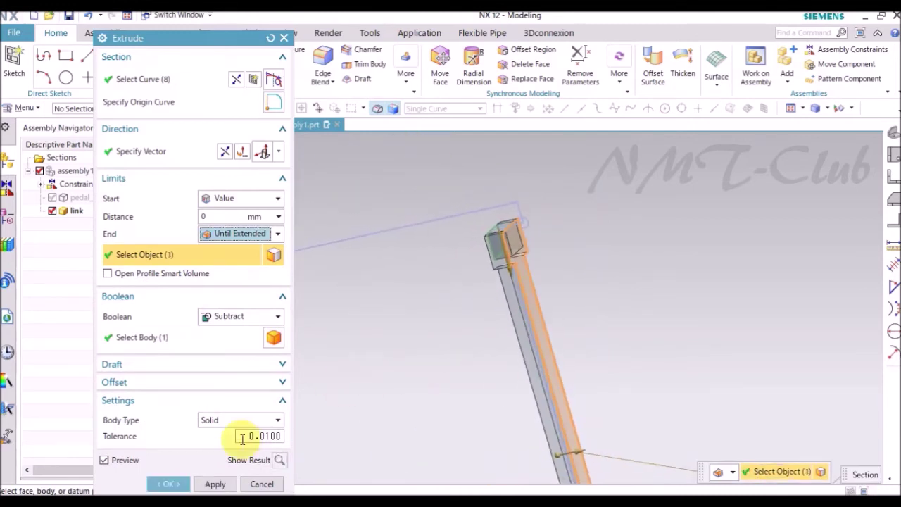
click(169, 483)
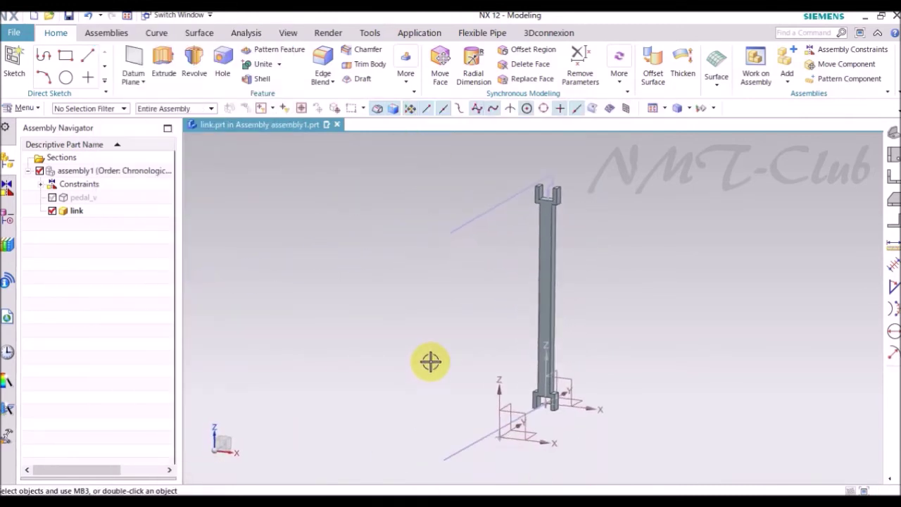
click(164, 63)
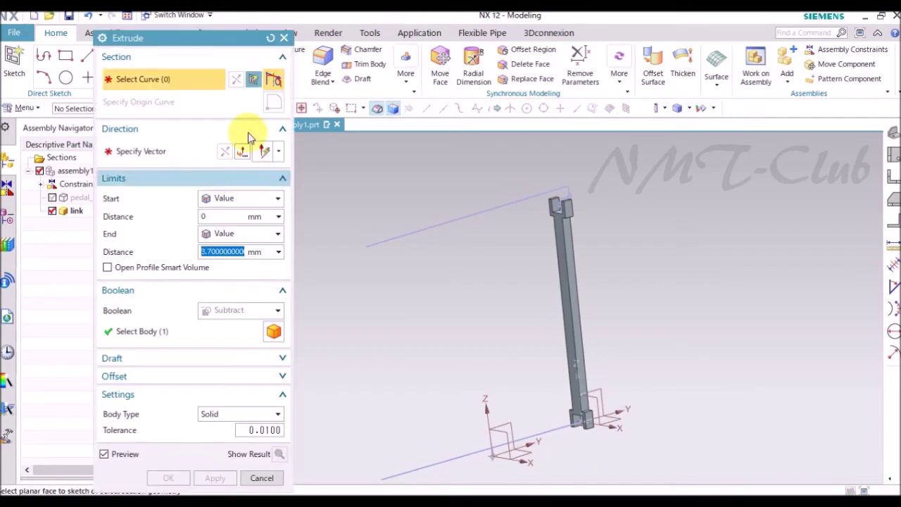
click(258, 79)
Step: Sketch on the fork's inner face, projecting the slot's arc edge as single curves
scroll(555, 195, up, 5)
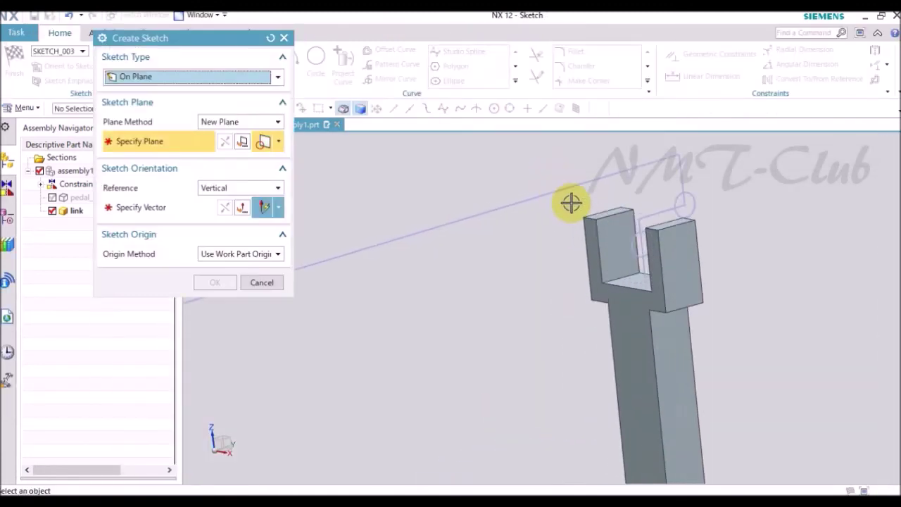
scroll(571, 201, up, 3)
click(628, 241)
click(534, 280)
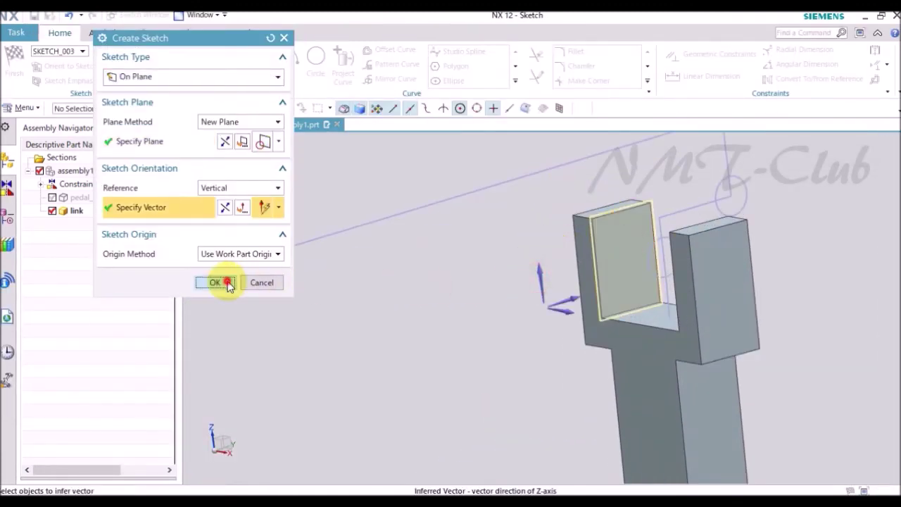
click(215, 282)
click(343, 63)
click(388, 108)
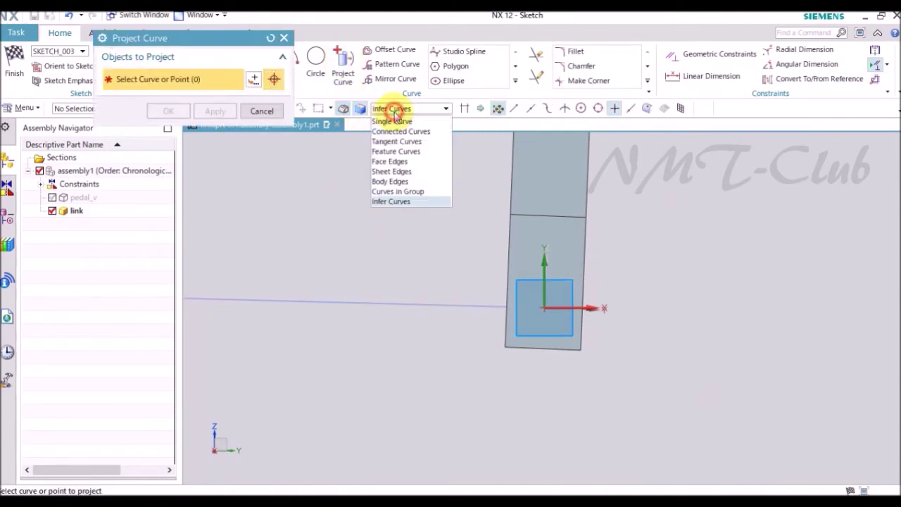
click(391, 118)
mouse_move(419, 280)
middle_down()
mouse_move(474, 350)
mouse_move(564, 369)
middle_up()
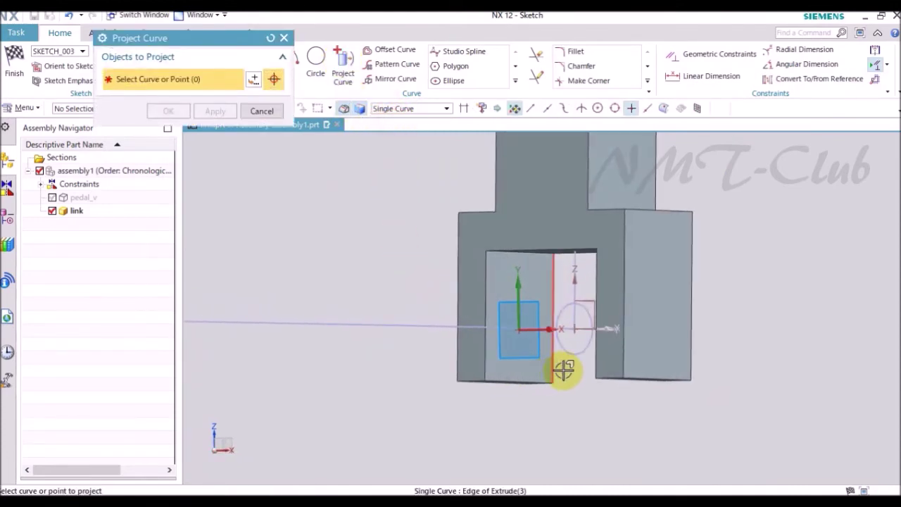
click(567, 368)
middle_drag(533, 402, 519, 413)
scroll(637, 324, up, 3)
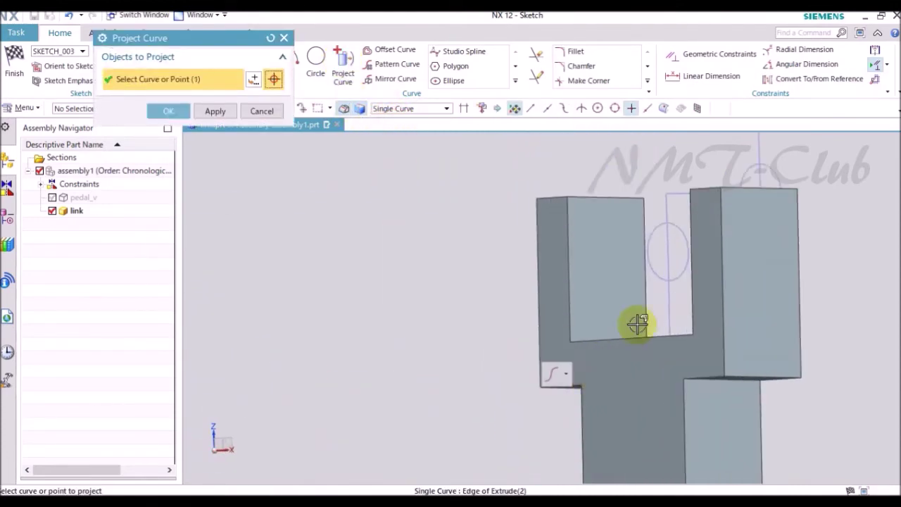
right_click(372, 225)
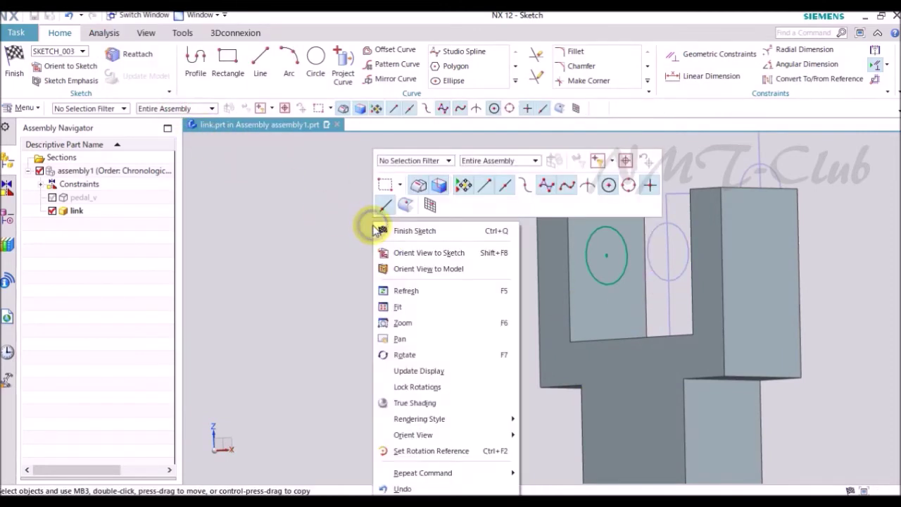
middle_drag(373, 225, 391, 232)
key(ctrl+q)
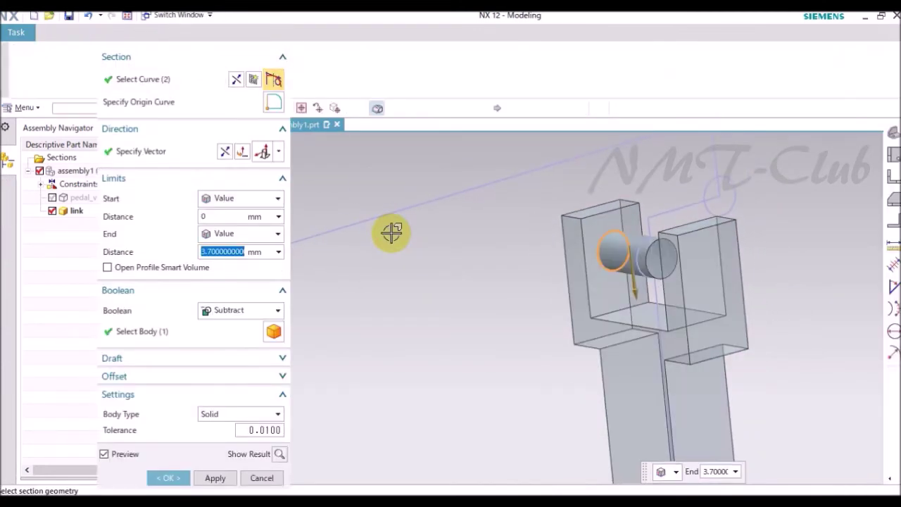
Step: Extrude the projected profile 1 mm as a pin united with the body
text(1)
click(232, 310)
click(236, 339)
click(201, 479)
middle_drag(250, 459, 420, 344)
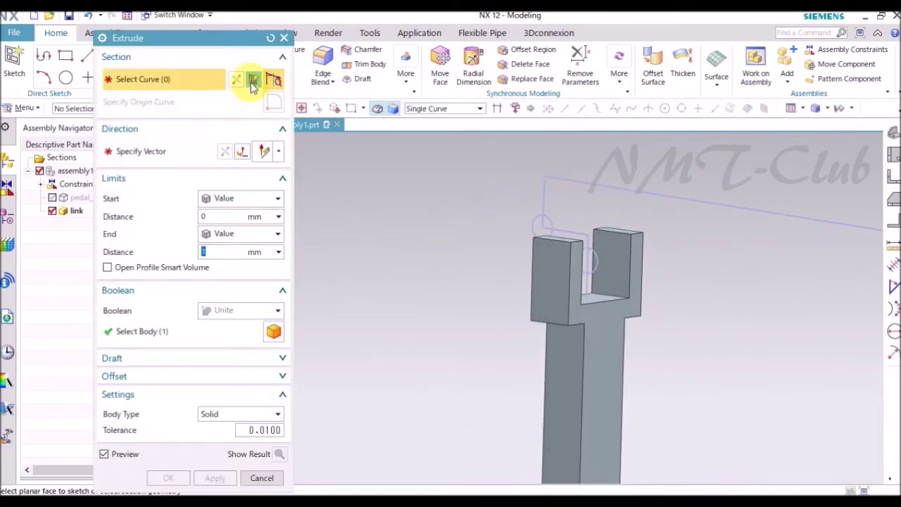
Step: Sketch on the right prong's inner face, projecting the slot's circle as a single curve
click(251, 80)
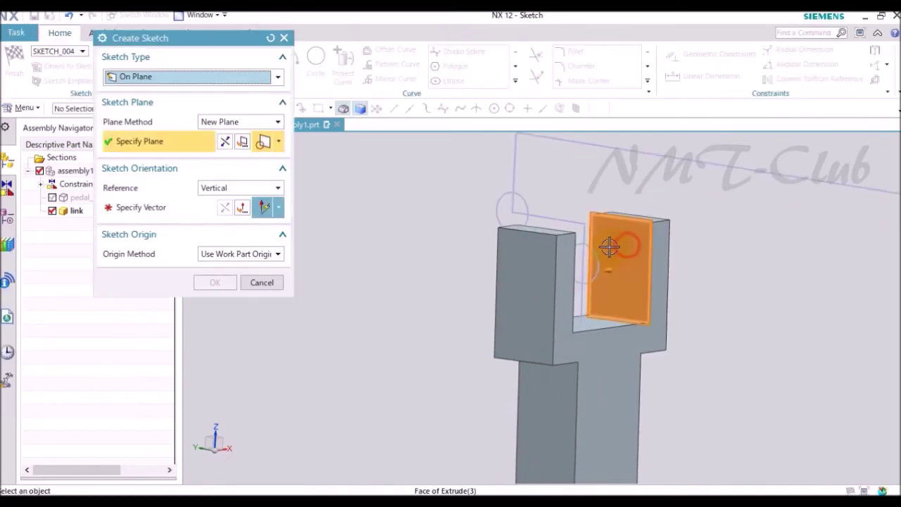
click(611, 250)
click(217, 282)
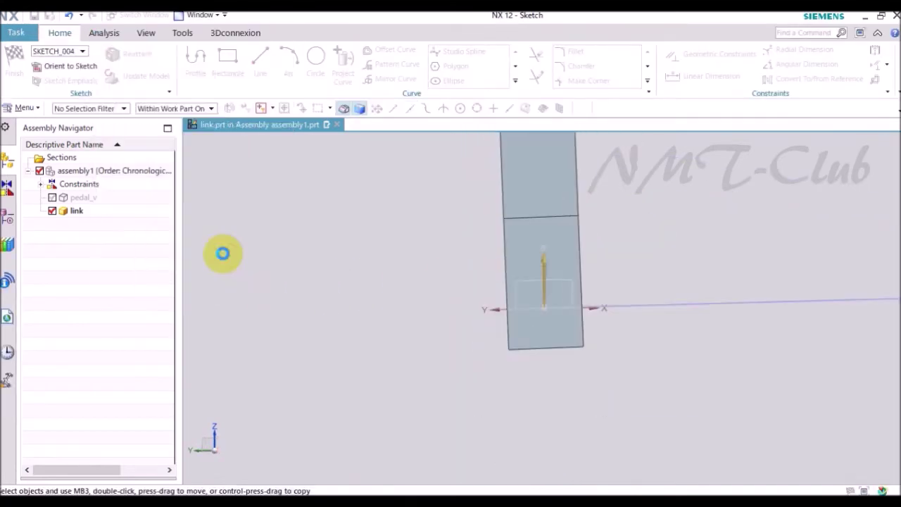
click(343, 65)
click(411, 108)
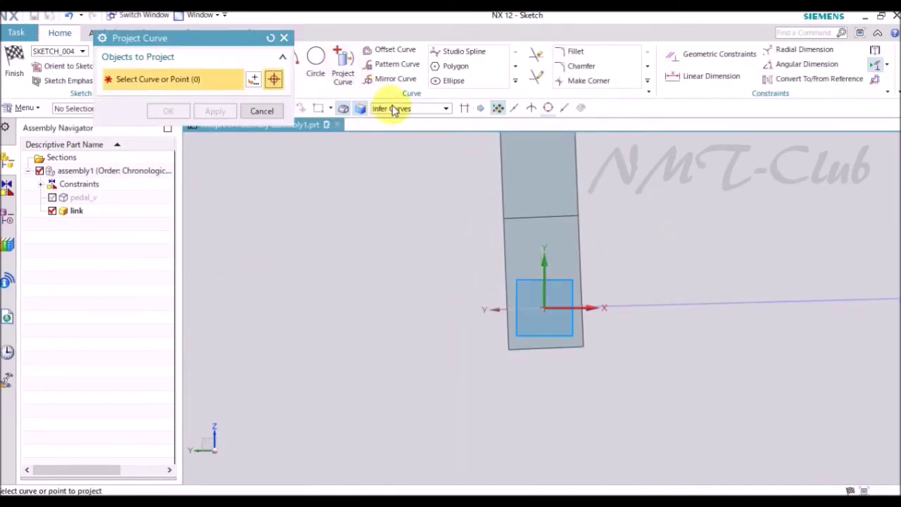
click(402, 121)
mouse_move(402, 131)
middle_down()
mouse_move(539, 321)
mouse_move(514, 333)
middle_up()
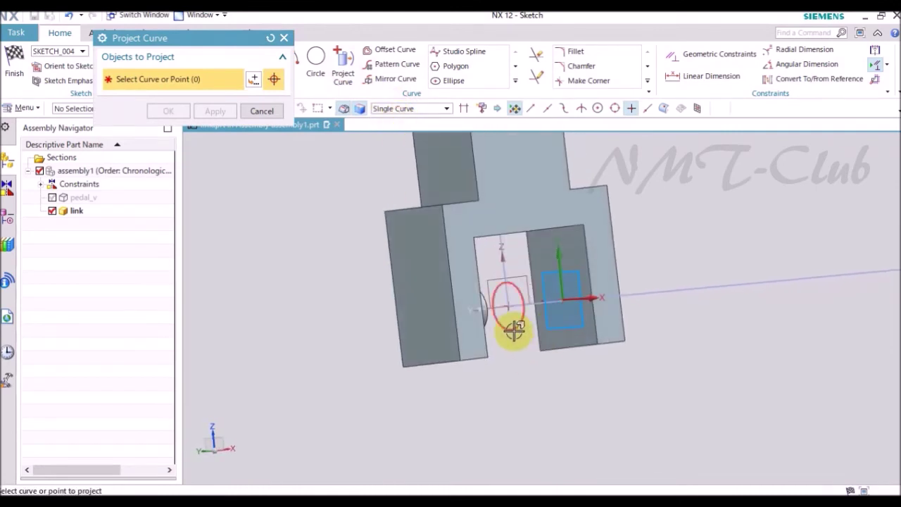
mouse_move(512, 384)
middle_down()
mouse_move(519, 321)
mouse_move(483, 195)
middle_up()
scroll(400, 207, up, 2)
click(400, 207)
scroll(400, 207, down, 2)
click(169, 111)
mouse_move(402, 195)
middle_down()
mouse_move(660, 238)
mouse_move(586, 241)
middle_up()
scroll(655, 241, up, 2)
right_click(586, 240)
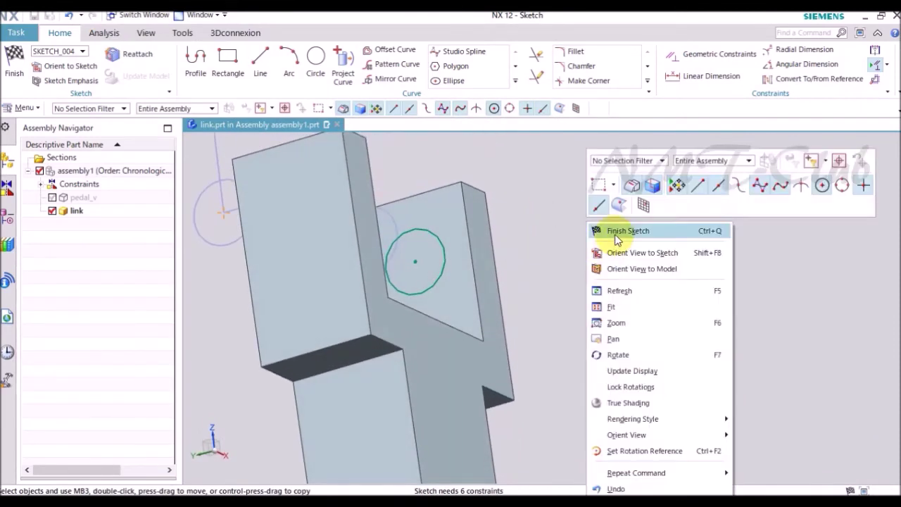
click(599, 231)
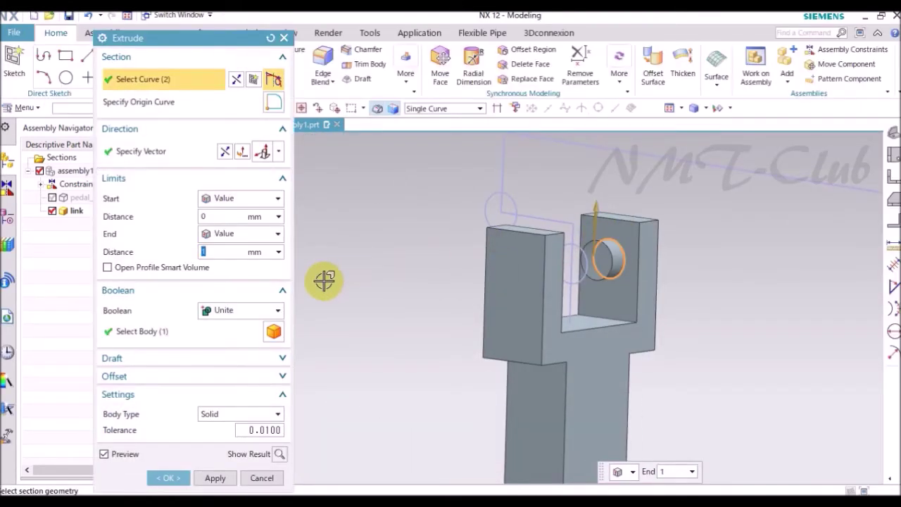
Step: Extrude the projected circle into a matching pin united with the body
click(169, 477)
scroll(430, 400, down, 2)
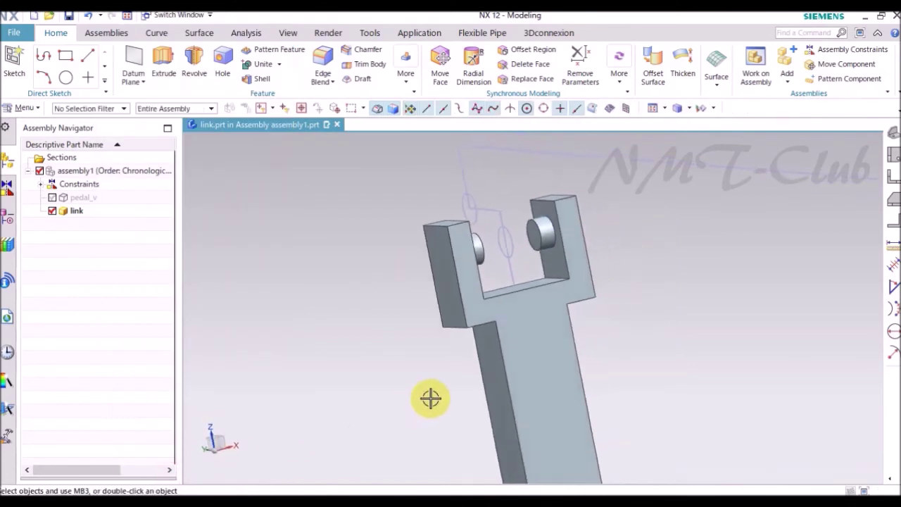
scroll(431, 398, down, 2)
scroll(430, 398, down, 1)
scroll(429, 394, down, 1)
scroll(431, 392, down, 1)
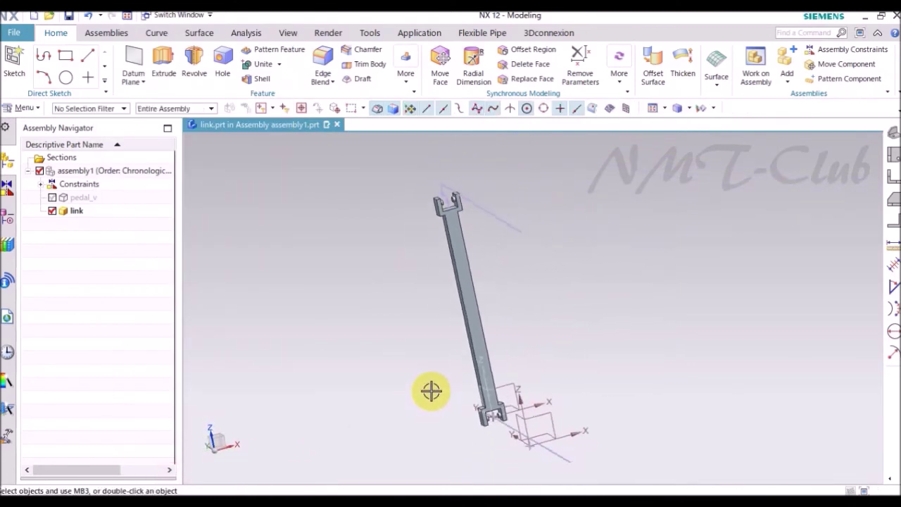
Step: Start an extrude sketch on the link bar's flat front face
middle_drag(431, 391, 389, 361)
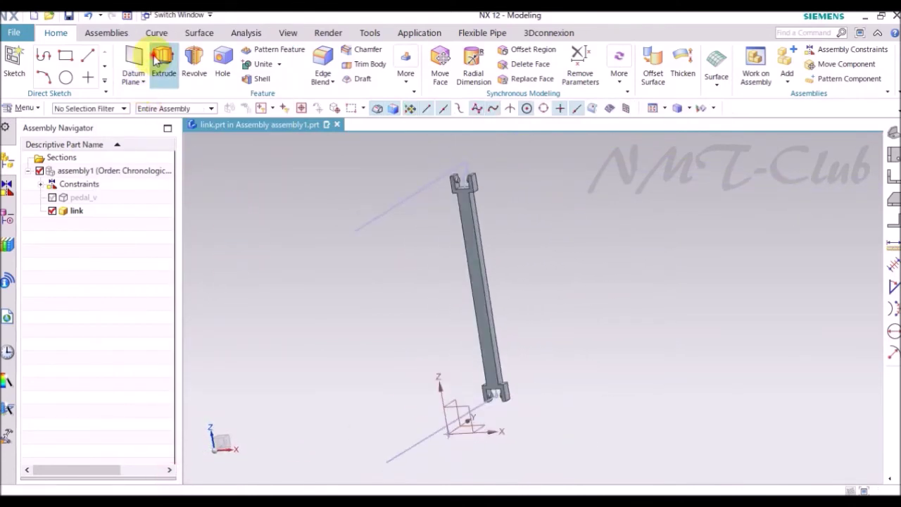
click(156, 61)
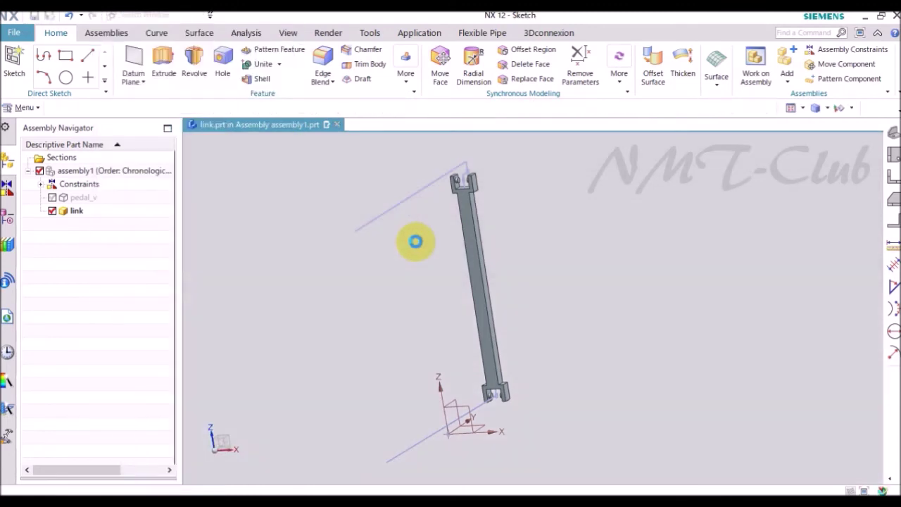
scroll(478, 232, up, 4)
click(550, 223)
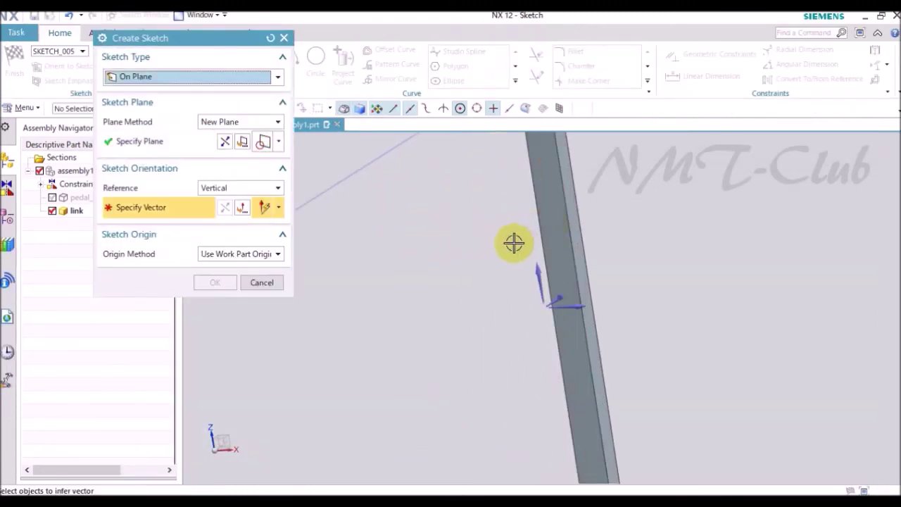
click(169, 147)
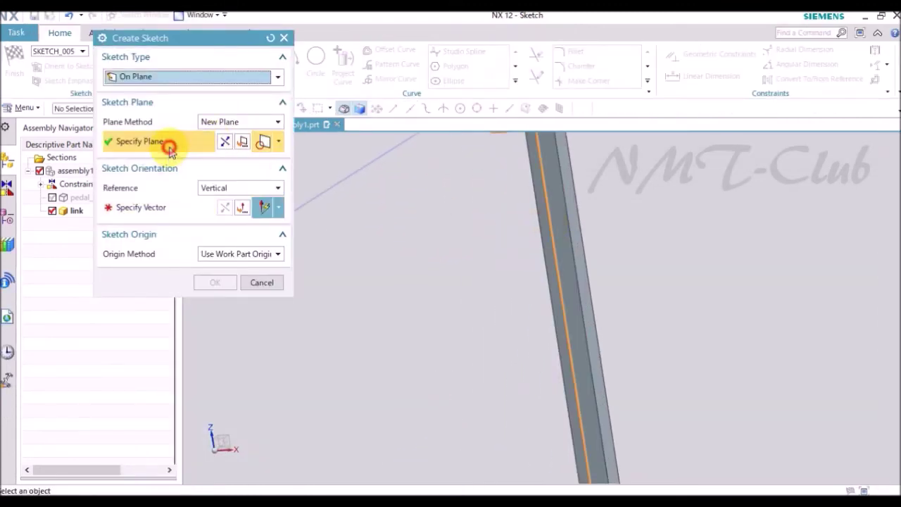
click(557, 231)
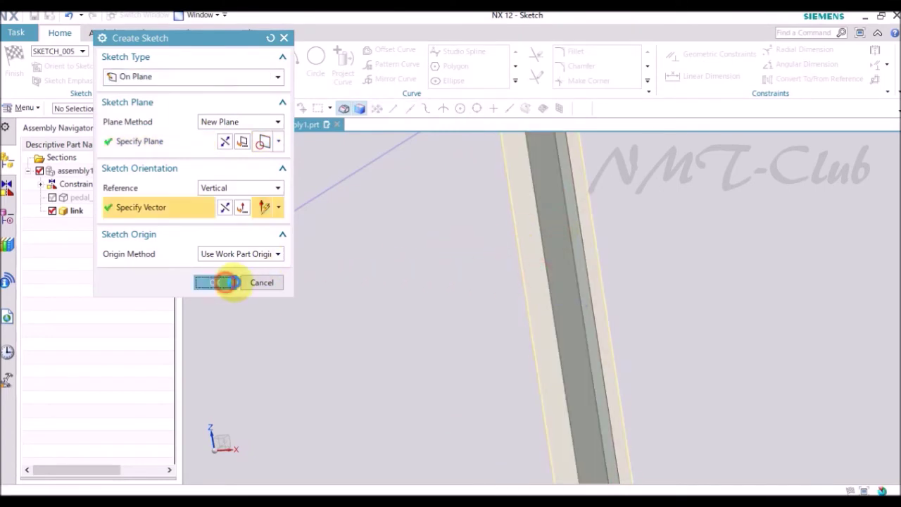
click(224, 282)
Step: Draw a narrow rectangle on the bar just below the upper fork
click(233, 64)
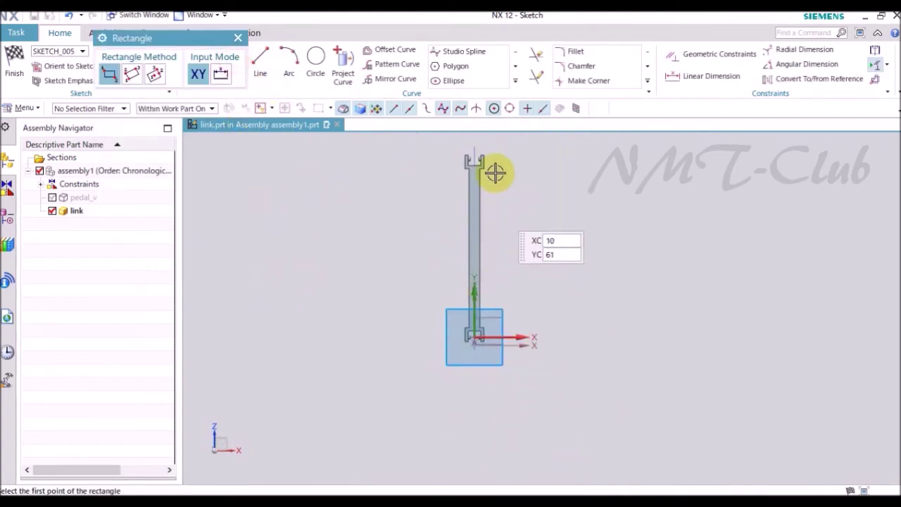
scroll(498, 192, up, 3)
scroll(430, 233, up, 2)
click(435, 159)
click(467, 294)
scroll(543, 350, down, 3)
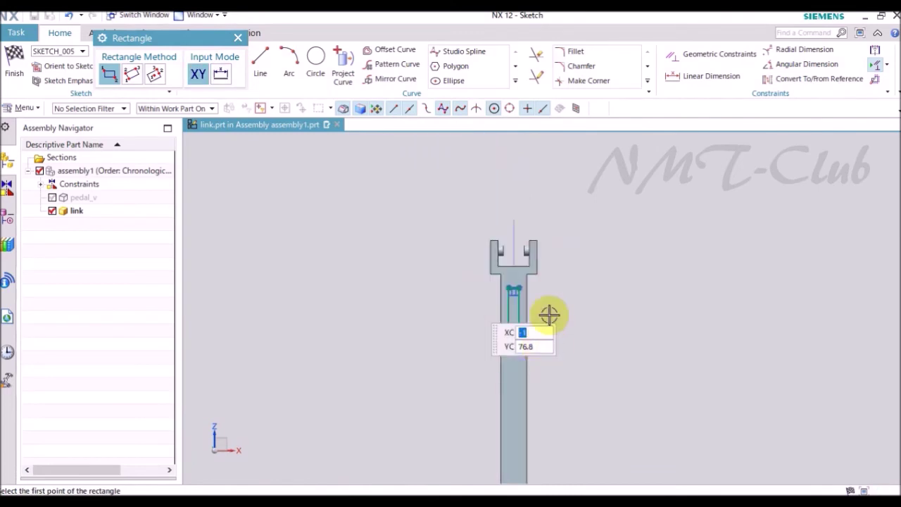
scroll(531, 304, up, 3)
key(Escape)
Step: Dimension the rectangle's side 1.5 horizontally from the bar's right edge
key(d)
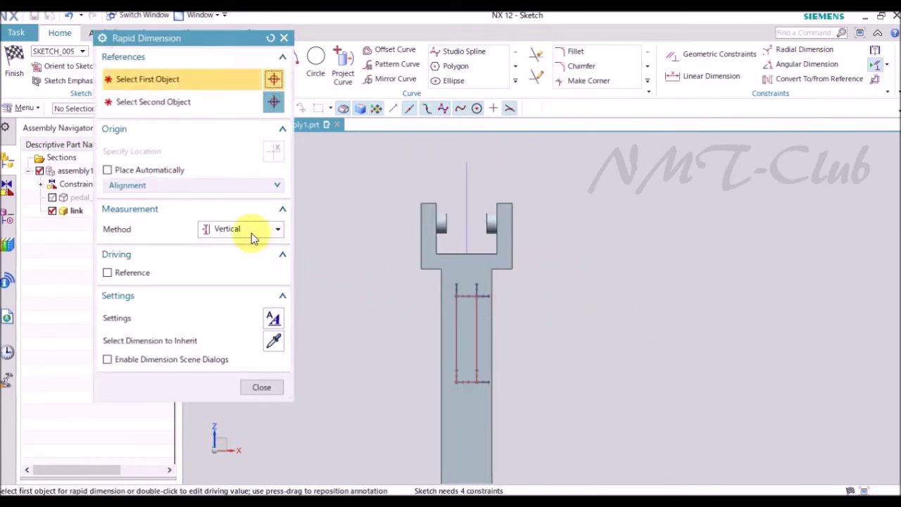
scroll(495, 252, up, 3)
click(528, 262)
click(487, 347)
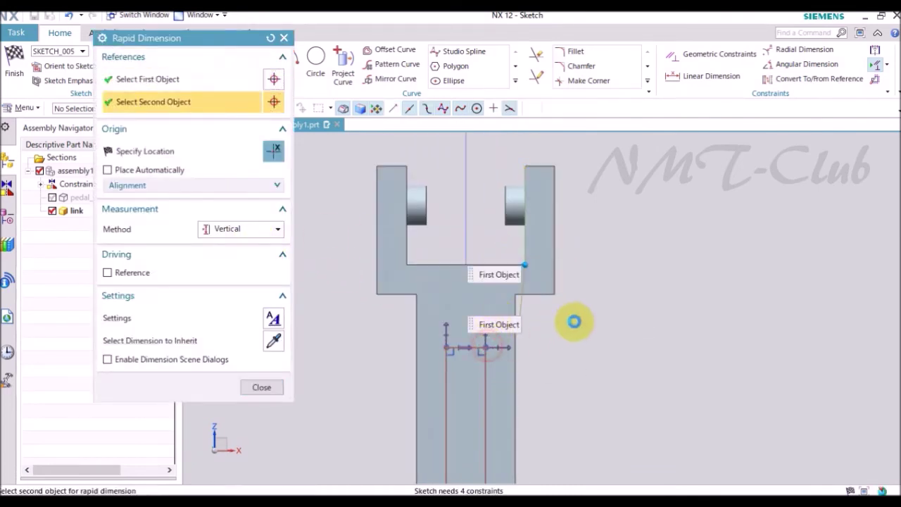
click(586, 312)
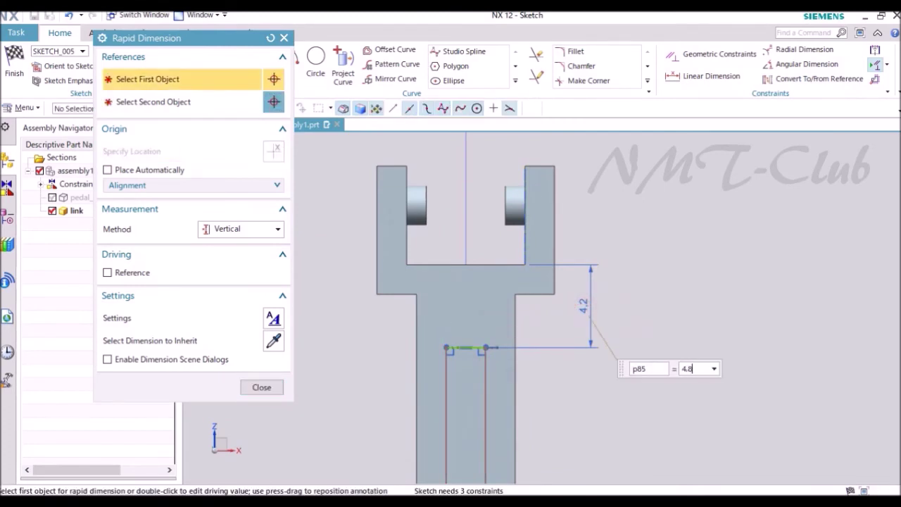
click(235, 232)
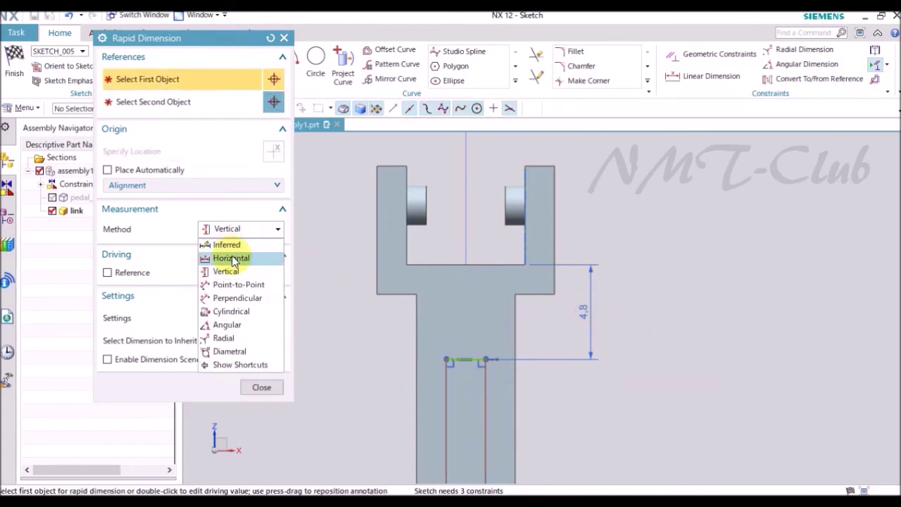
click(234, 259)
click(485, 359)
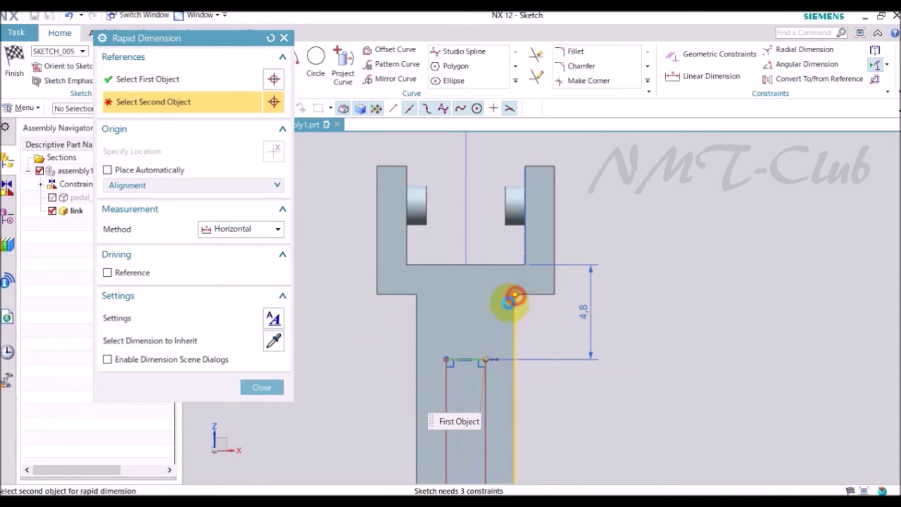
click(515, 296)
click(530, 324)
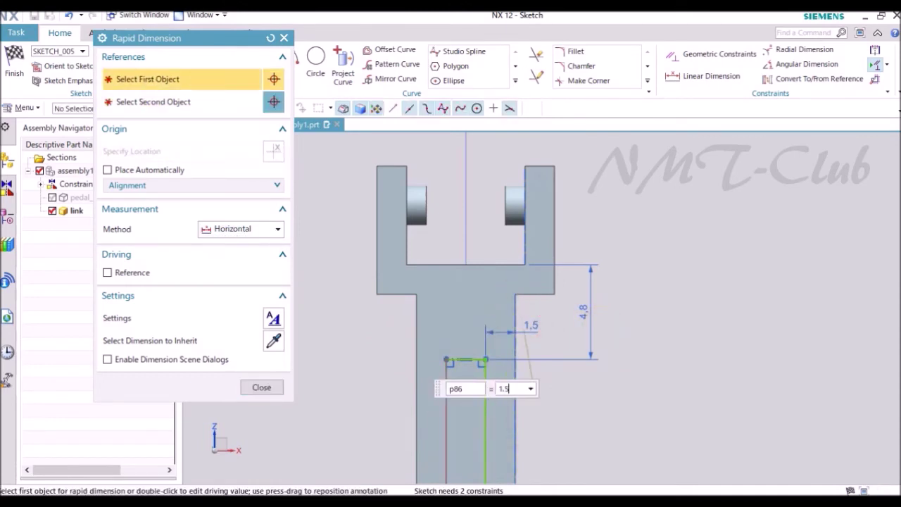
click(275, 396)
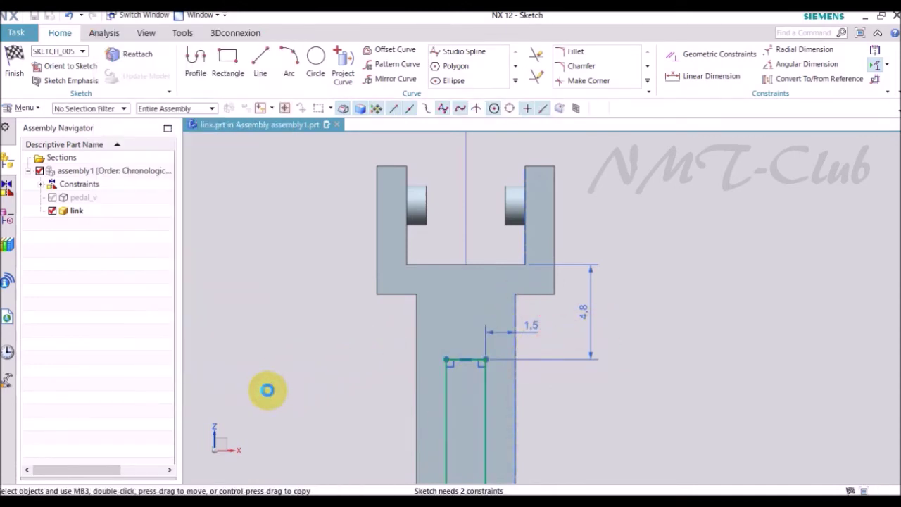
Step: Centre the rectangle on the top edge with a Midpoint constraint
key(c)
click(139, 107)
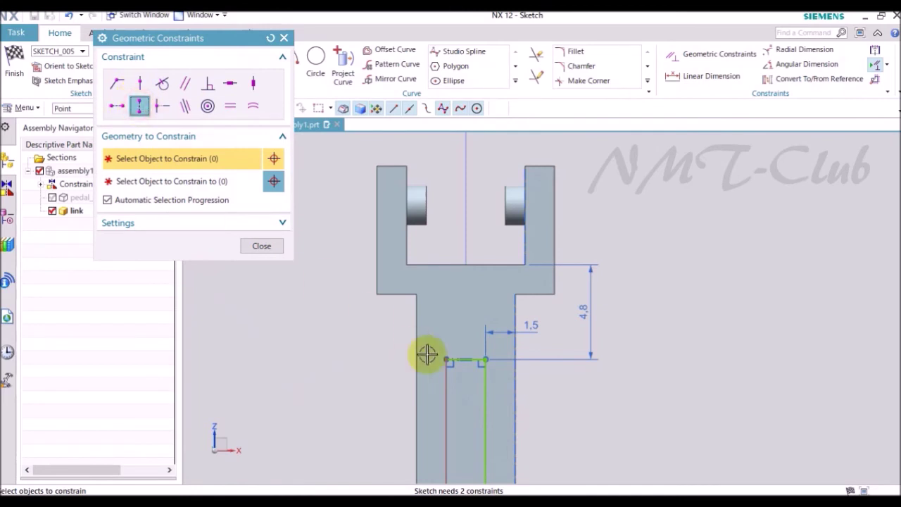
click(471, 360)
click(467, 266)
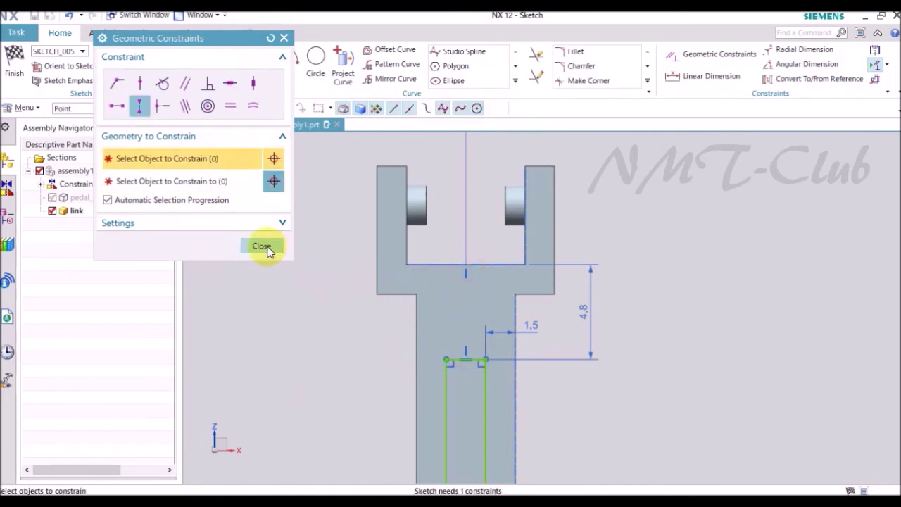
click(262, 246)
Step: Add a vertical 4.8 dimension to the rectangle's bottom and finish the sketch
scroll(384, 196, down, 4)
key(d)
click(248, 229)
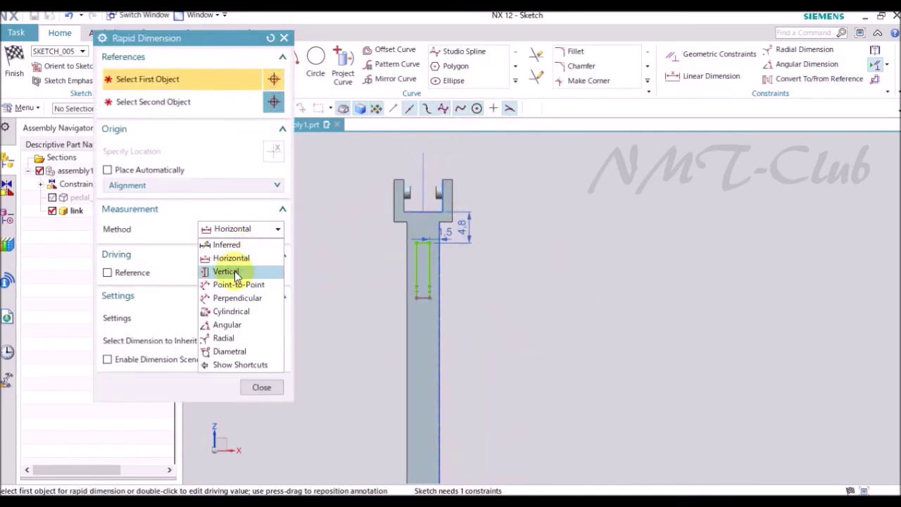
click(228, 272)
scroll(429, 307, up, 4)
click(419, 282)
scroll(489, 233, down, 3)
scroll(418, 430, up, 3)
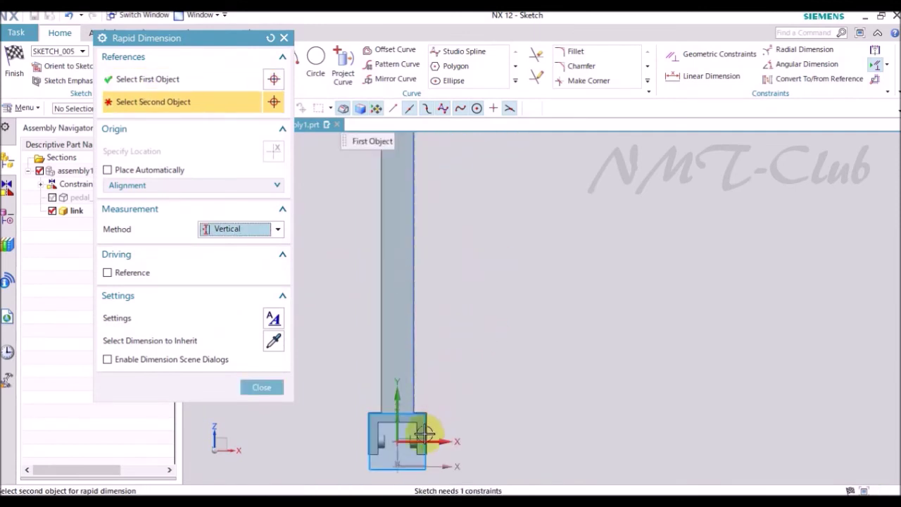
scroll(402, 402, up, 2)
click(431, 348)
click(451, 346)
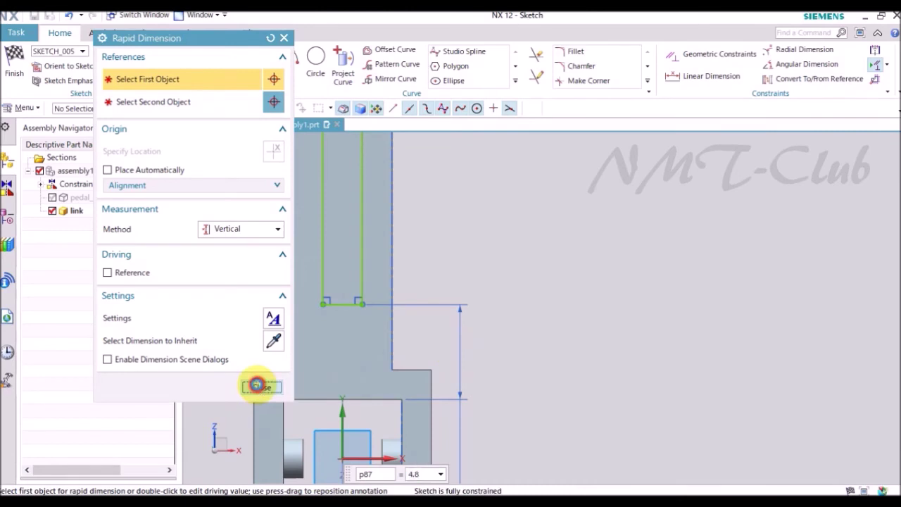
click(258, 386)
right_click(514, 280)
click(564, 17)
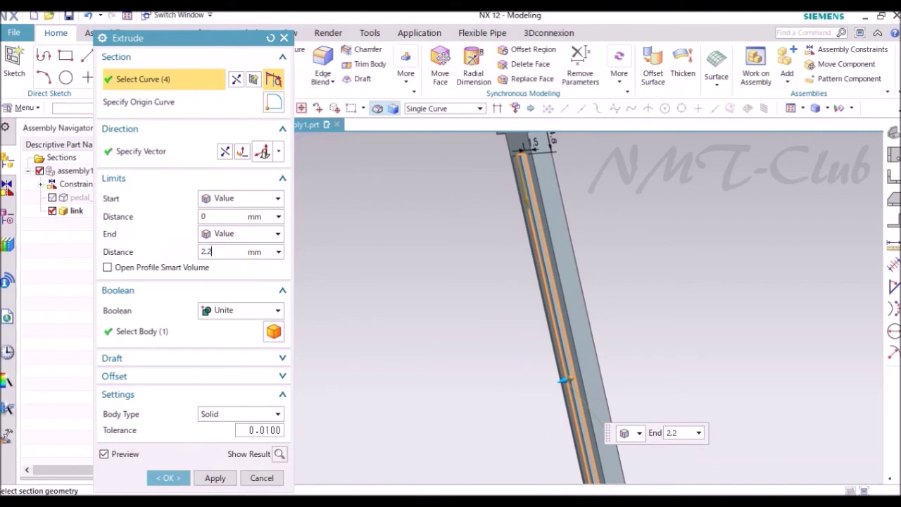
Step: Extrude the rectangle 2.2 mm in reverse with Subtract to cut the groove into the bar
key(Return)
click(229, 152)
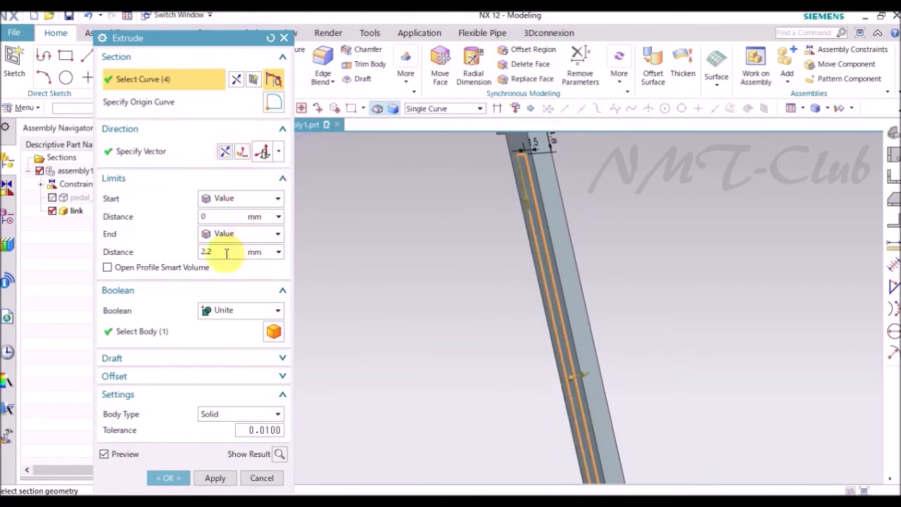
click(227, 353)
click(169, 477)
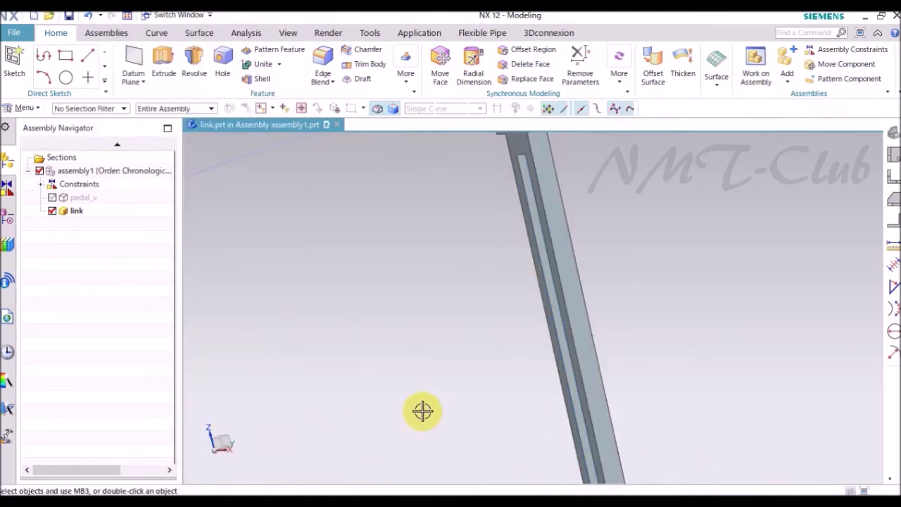
scroll(421, 410, down, 2)
scroll(423, 411, down, 2)
middle_drag(424, 411, 395, 349)
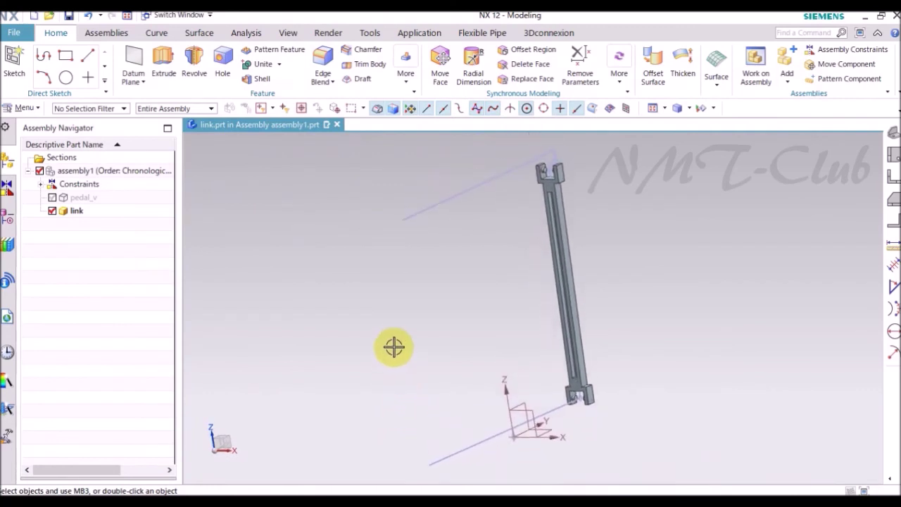
key(ctrl+j)
click(8, 216)
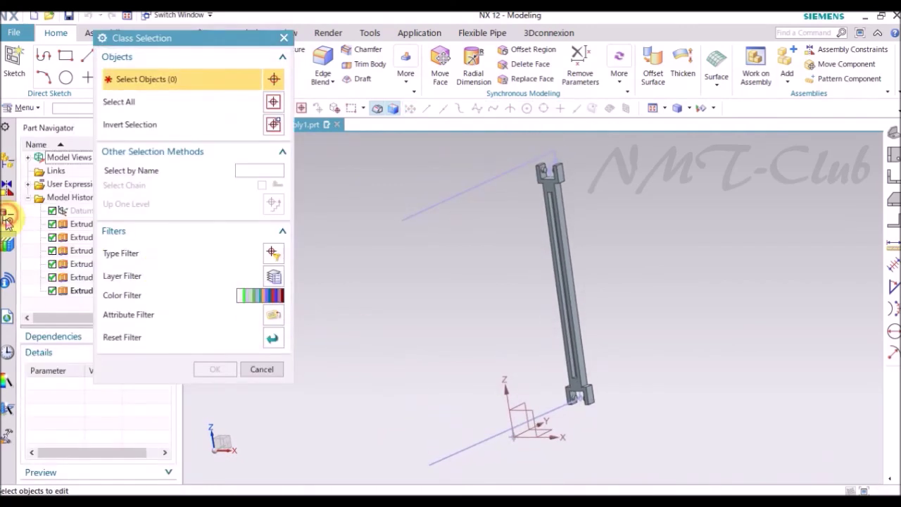
Step: Set the link's solid body colour to red
click(73, 230)
click(205, 366)
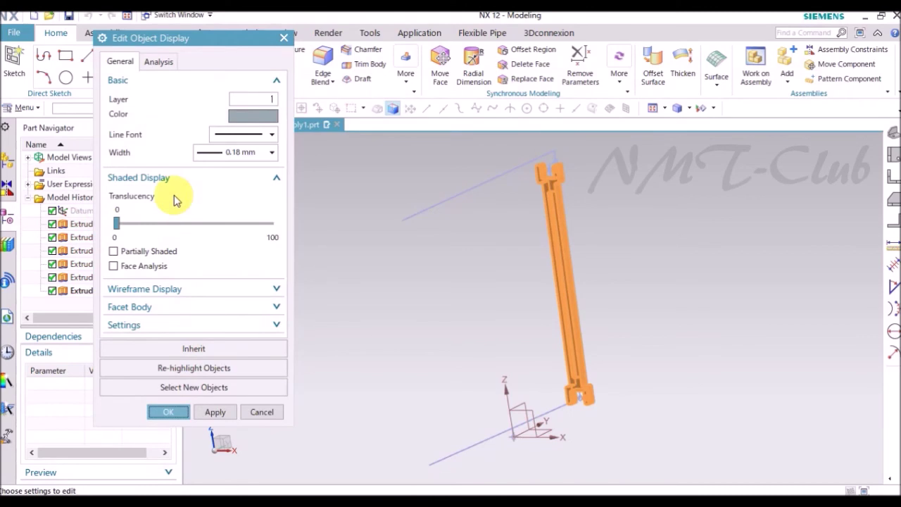
click(244, 117)
text(112)
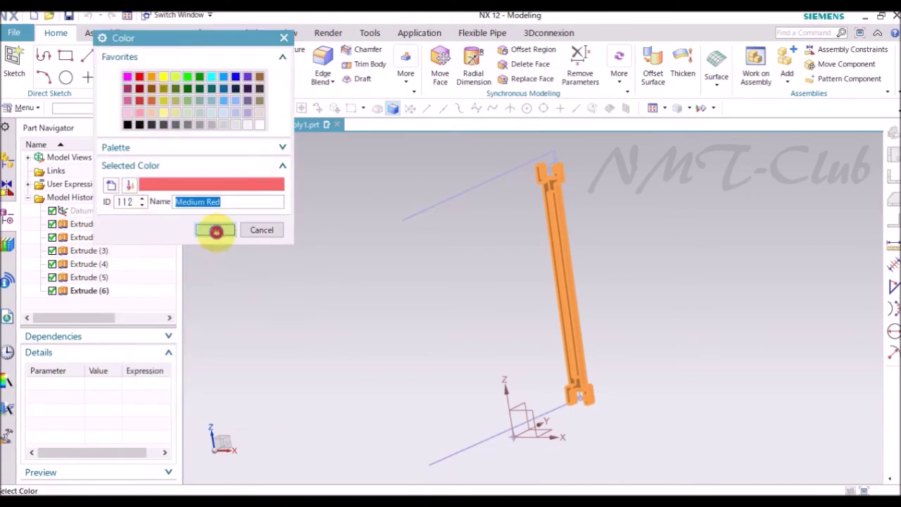
click(216, 231)
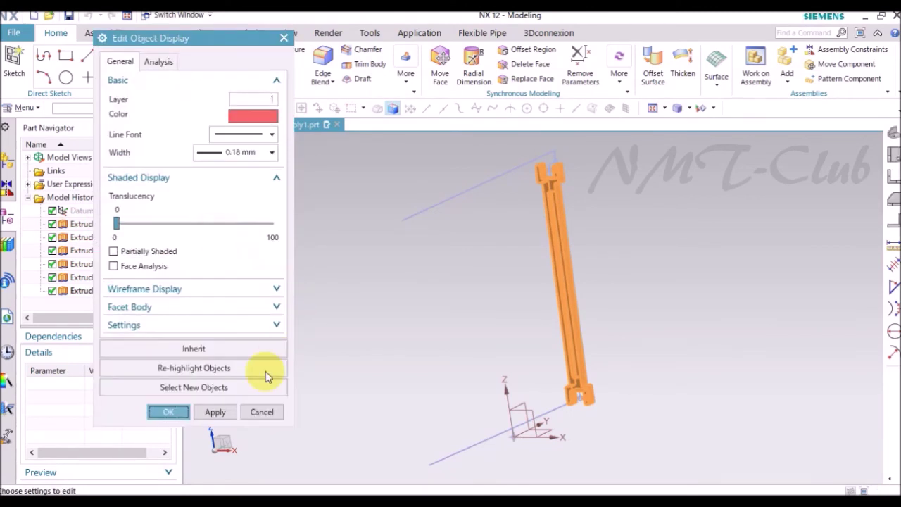
click(172, 411)
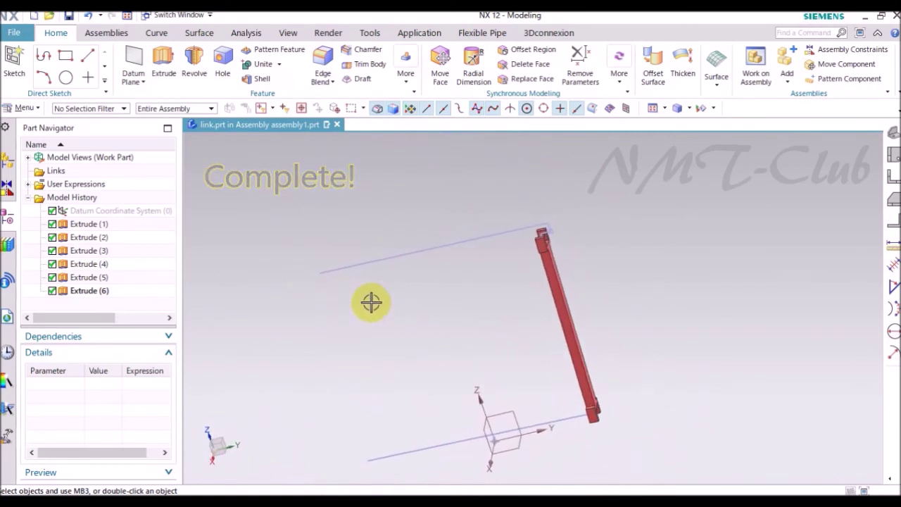
Step: Make assembly1 the work part, show pedal_v, and select the datum plane's Angle
click(9, 187)
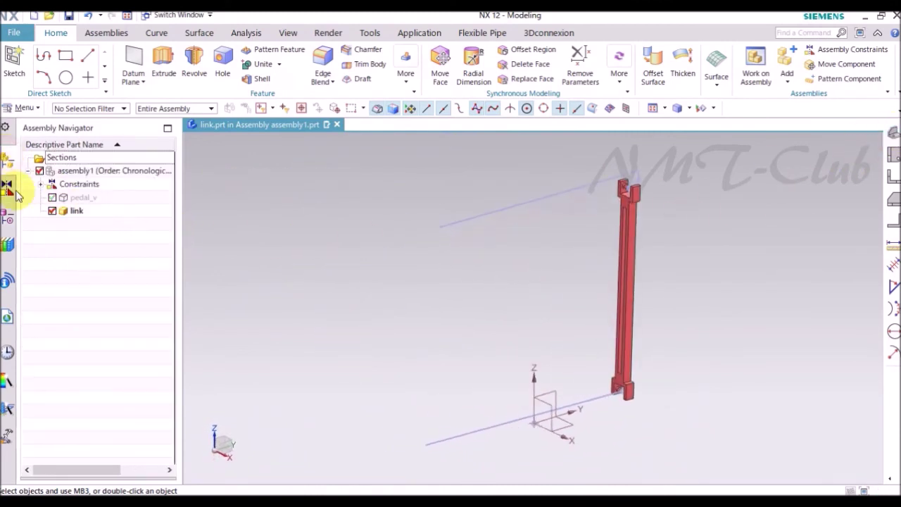
double_click(77, 174)
click(52, 198)
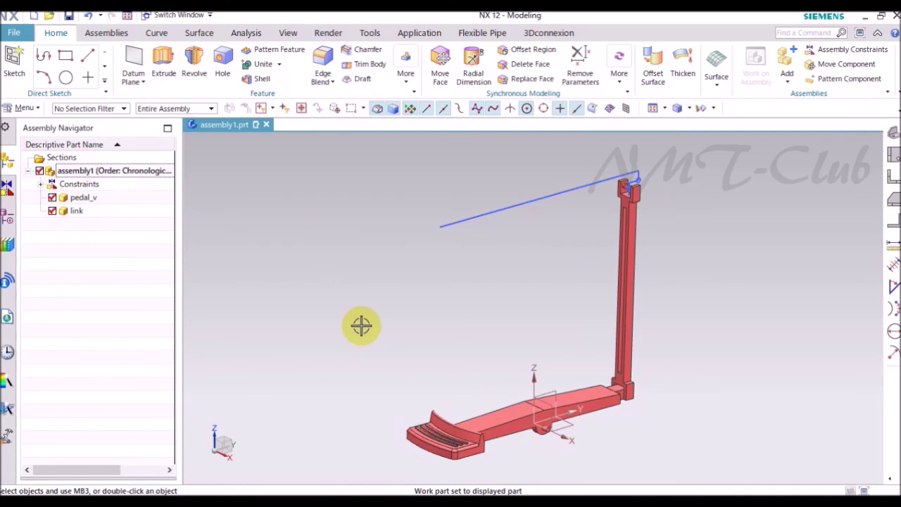
click(7, 219)
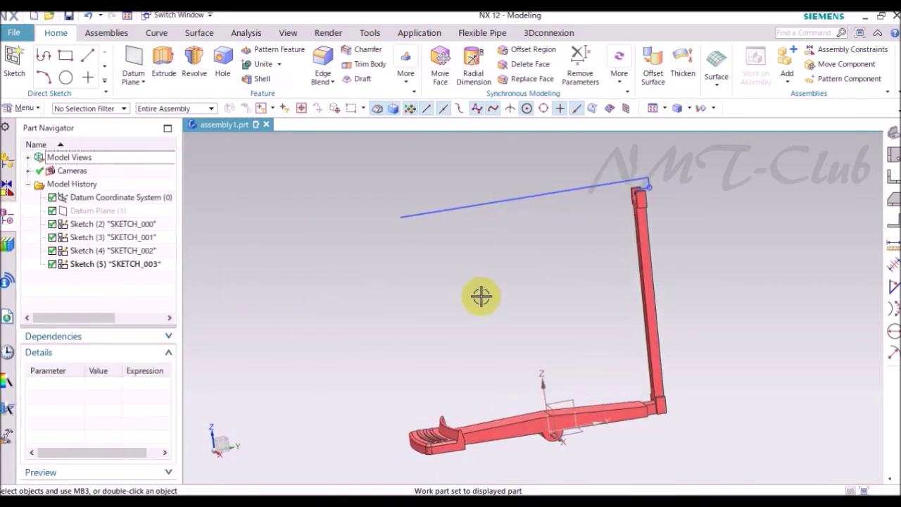
middle_drag(479, 296, 613, 302)
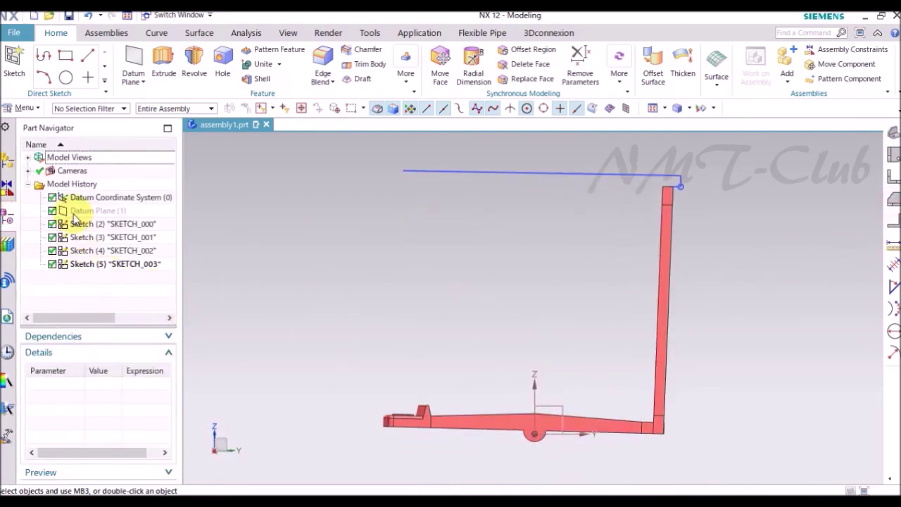
click(88, 211)
click(150, 384)
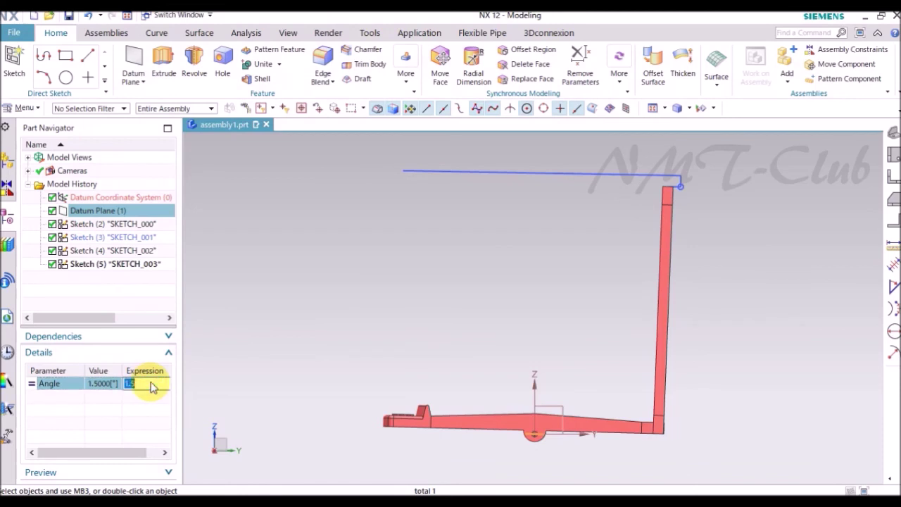
Step: Alternate the datum plane Angle between -6 and 1.5 degrees twice, ending at 1.5
key(Return)
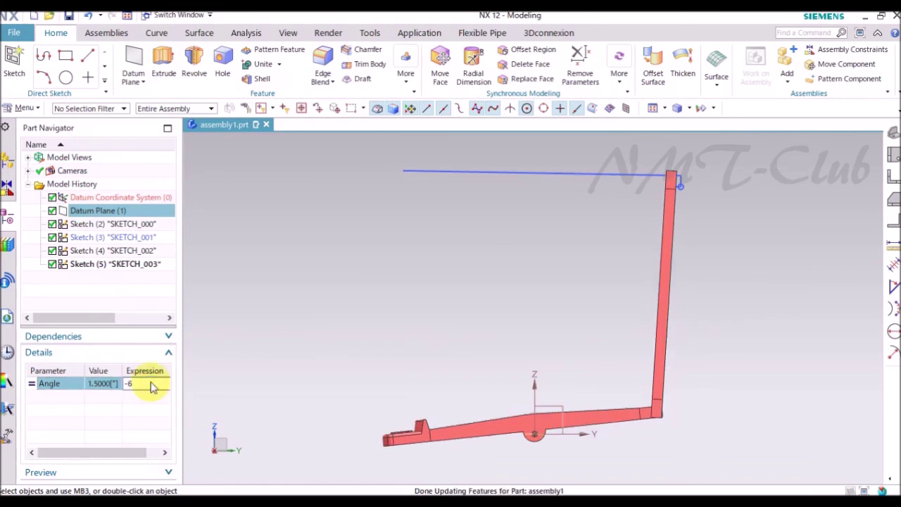
scroll(358, 413, down, 2)
shift+middle_drag(428, 344, 413, 382)
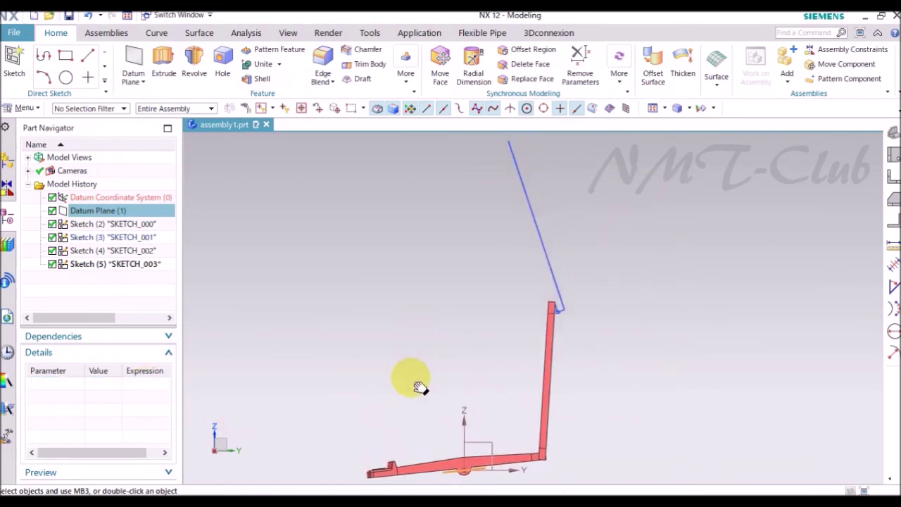
click(158, 388)
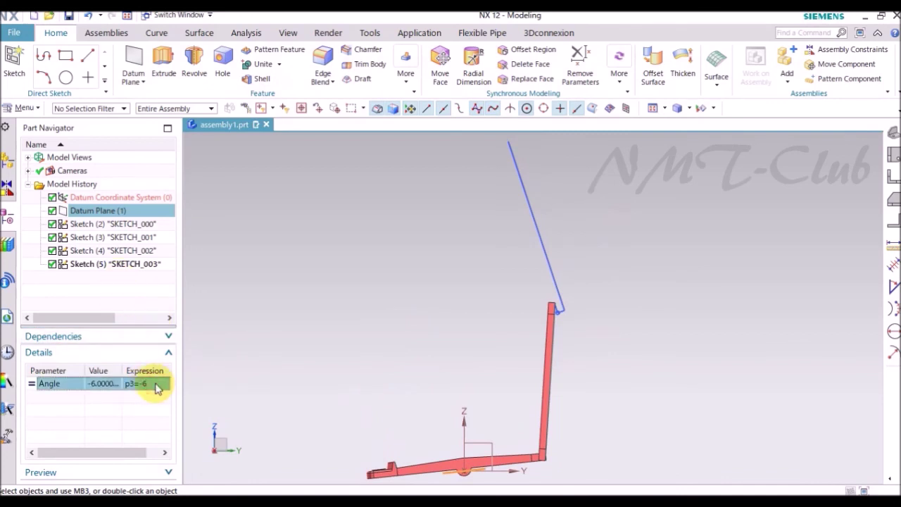
text(1.5)
key(Return)
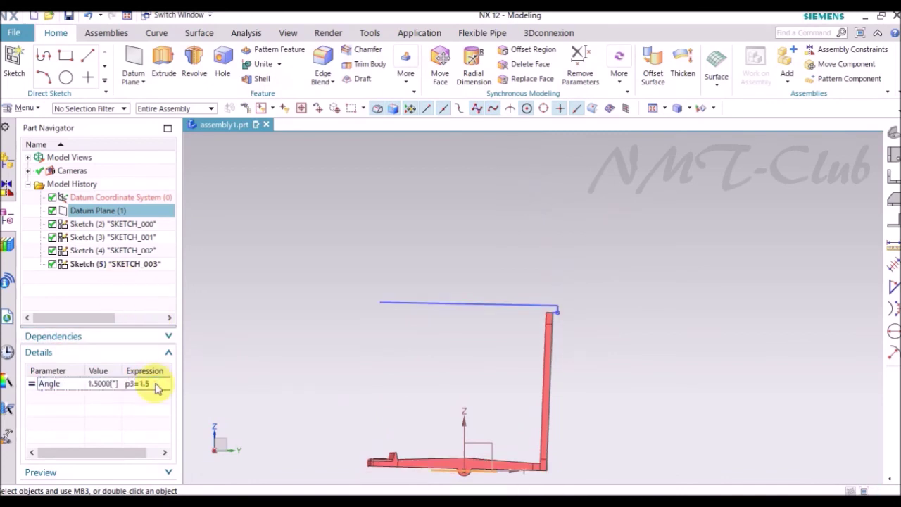
click(157, 386)
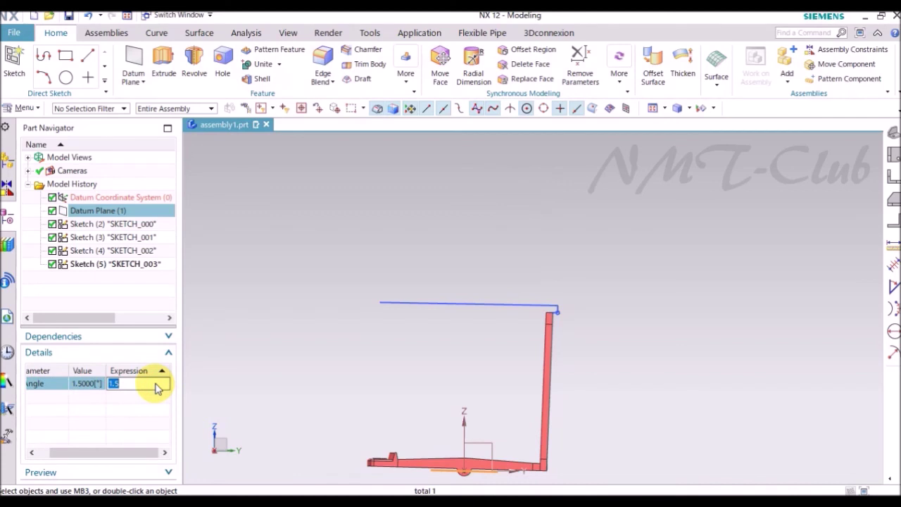
text(-6)
key(Return)
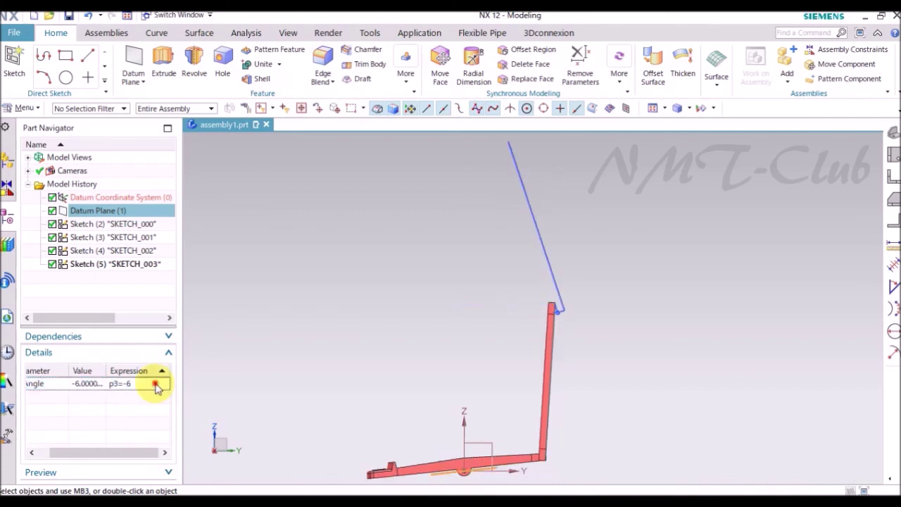
click(157, 388)
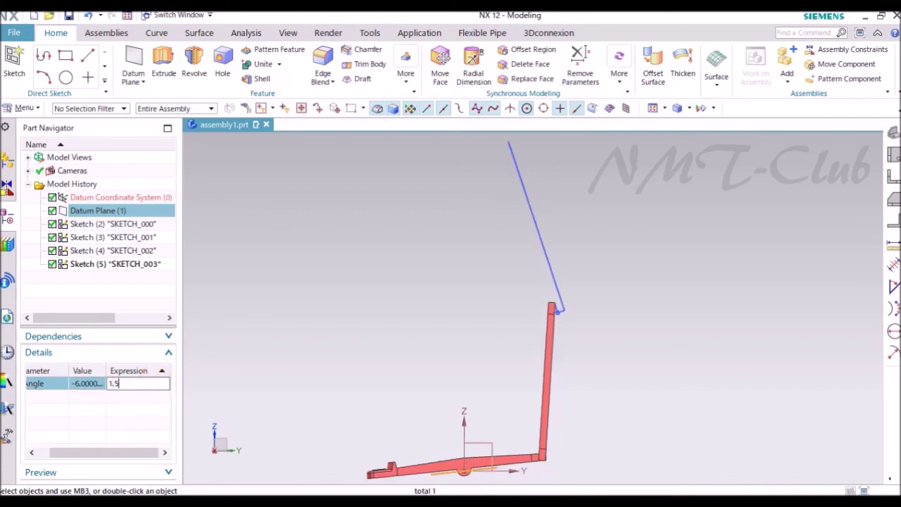
key(Return)
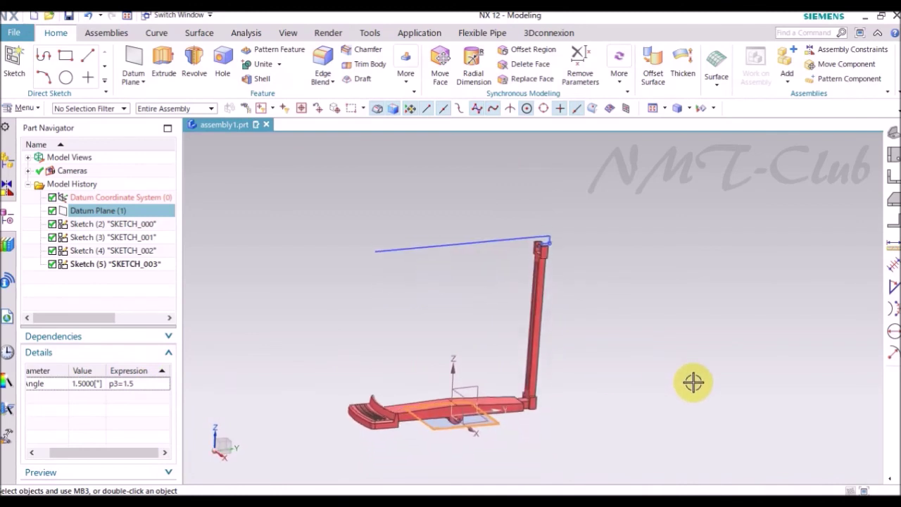